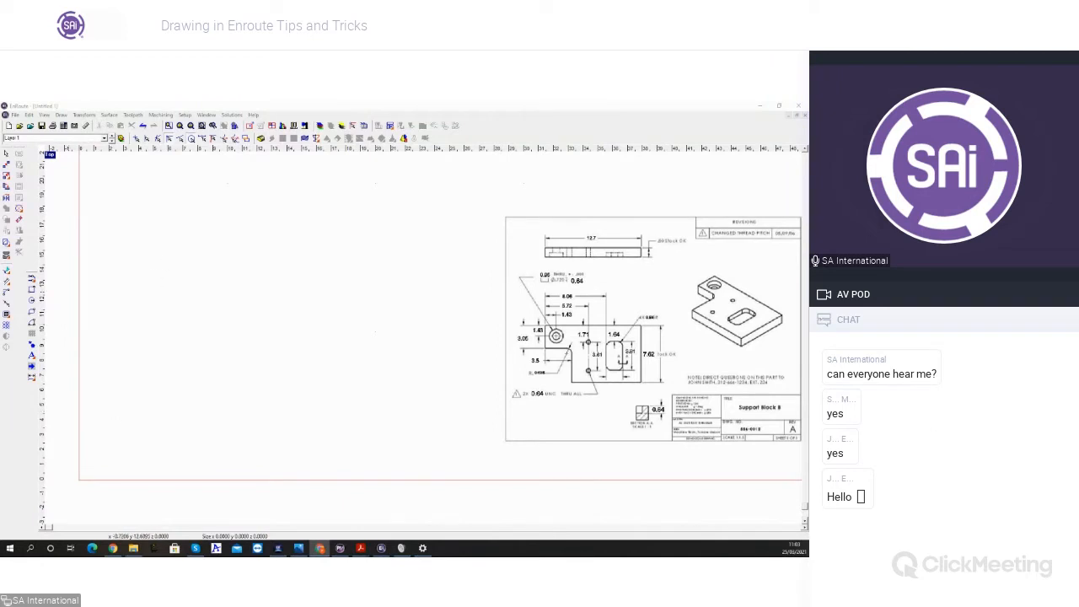
Step: Move the reference drawing image about 3 units closer to the origin and view the program's version information
mouse_move(642, 315)
left_mouse_down()
mouse_move(601, 316)
mouse_move(596, 344)
mouse_move(597, 324)
left_mouse_up()
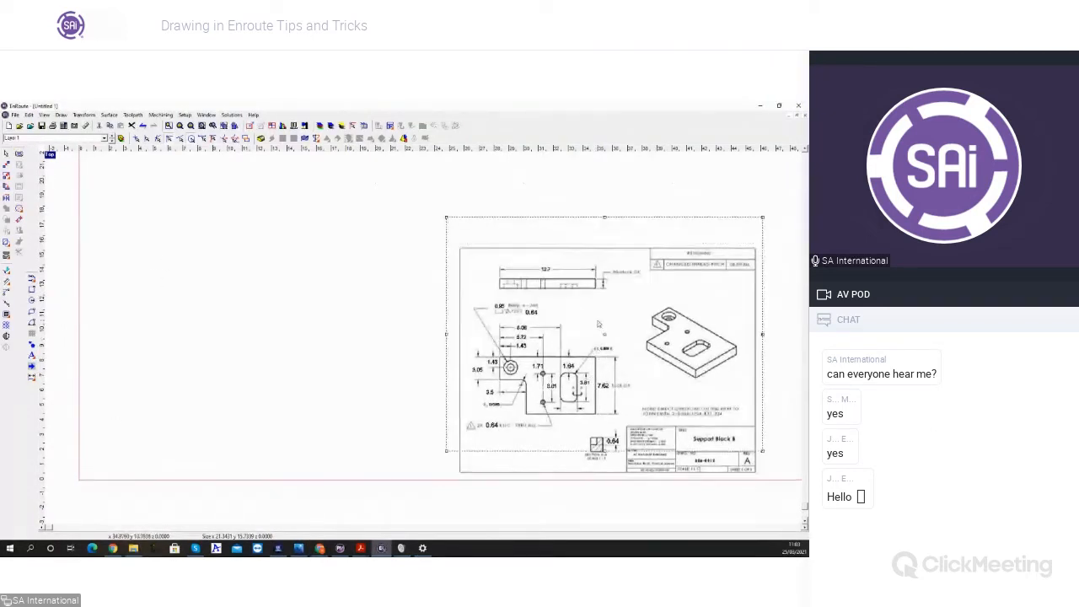
left_click(254, 115)
left_click(266, 125)
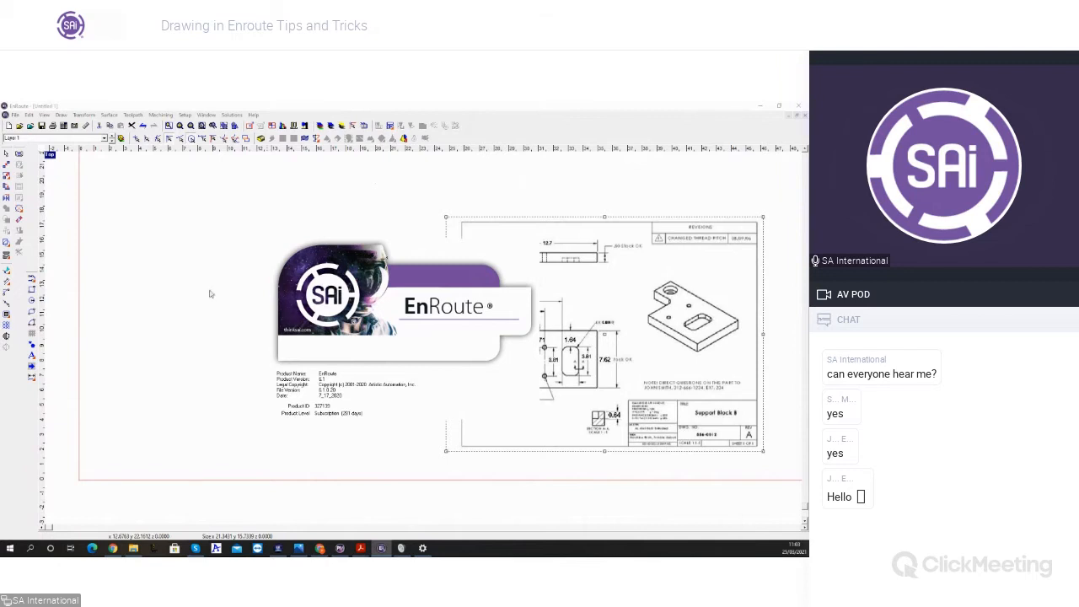
left_click(521, 419)
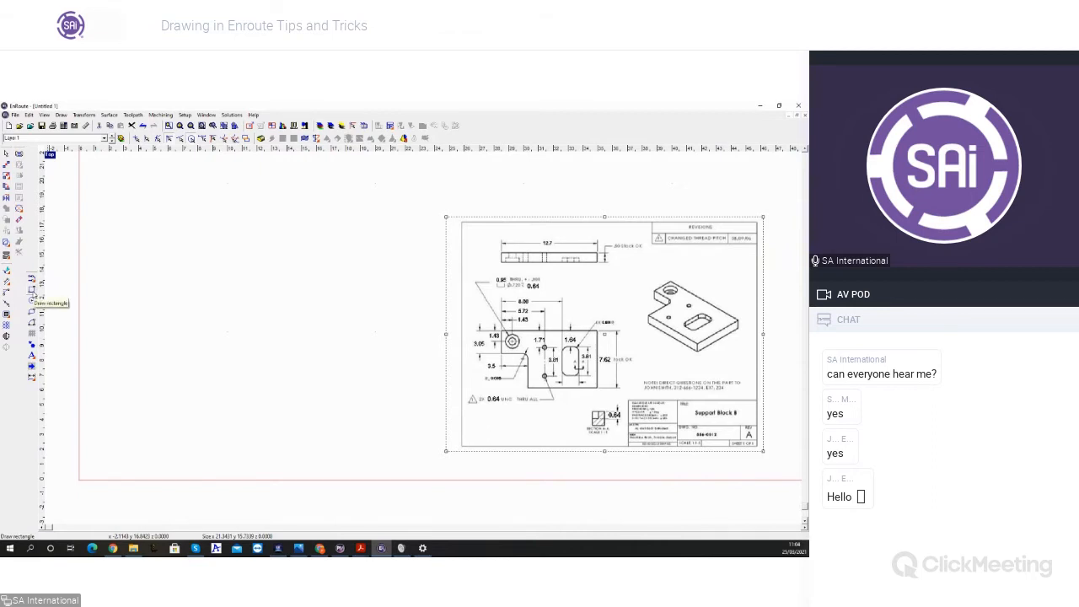
Step: Draw a rectangle about 13 by 8.7 beside the reference drawing and select it
left_click(32, 300)
left_click_drag(137, 297, 309, 411)
key("Escape")
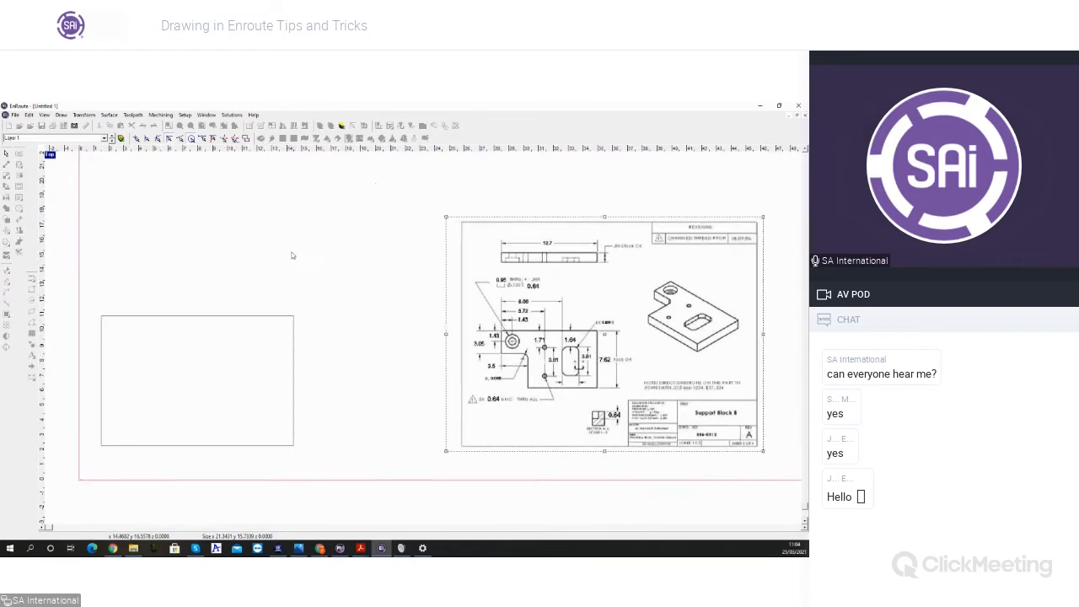
left_click(274, 317)
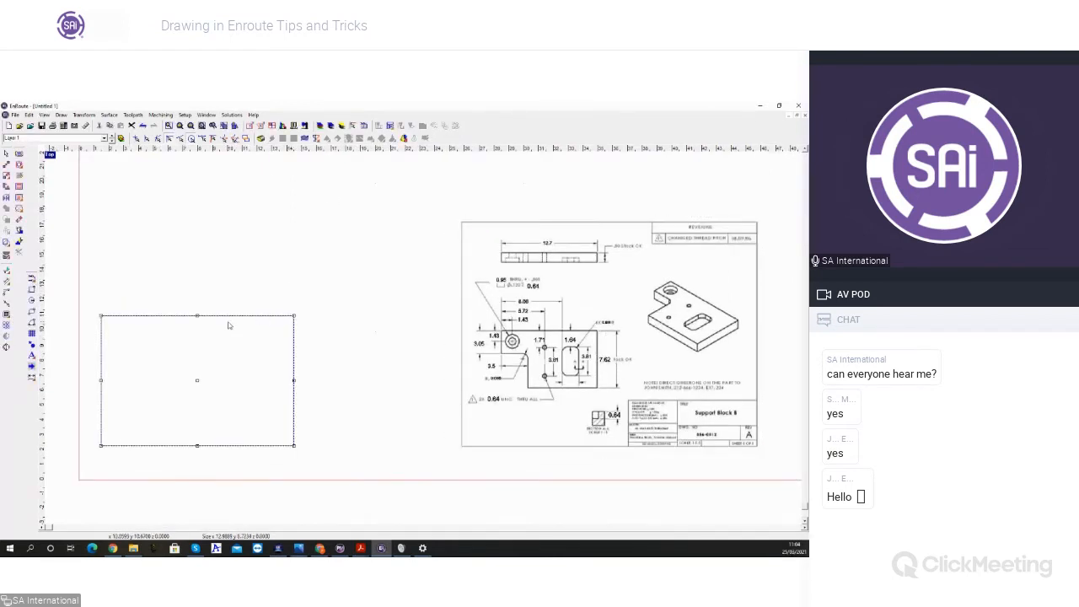
Step: Resize the rectangle to 12.7 wide and 7.62 high with proportional scaling turned off
key("space")
left_click_drag(732, 126, 562, 139)
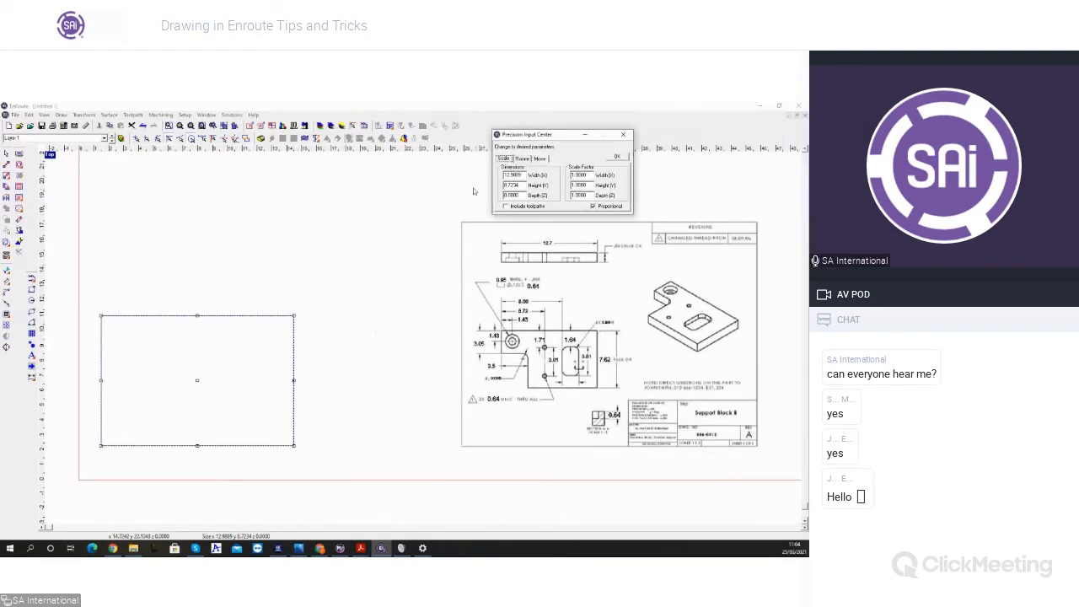
double_click(516, 175)
type("12.7")
key("Tab")
left_click(594, 206)
left_click_drag(520, 185, 440, 180)
type("5")
left_click(616, 156)
left_click(297, 458)
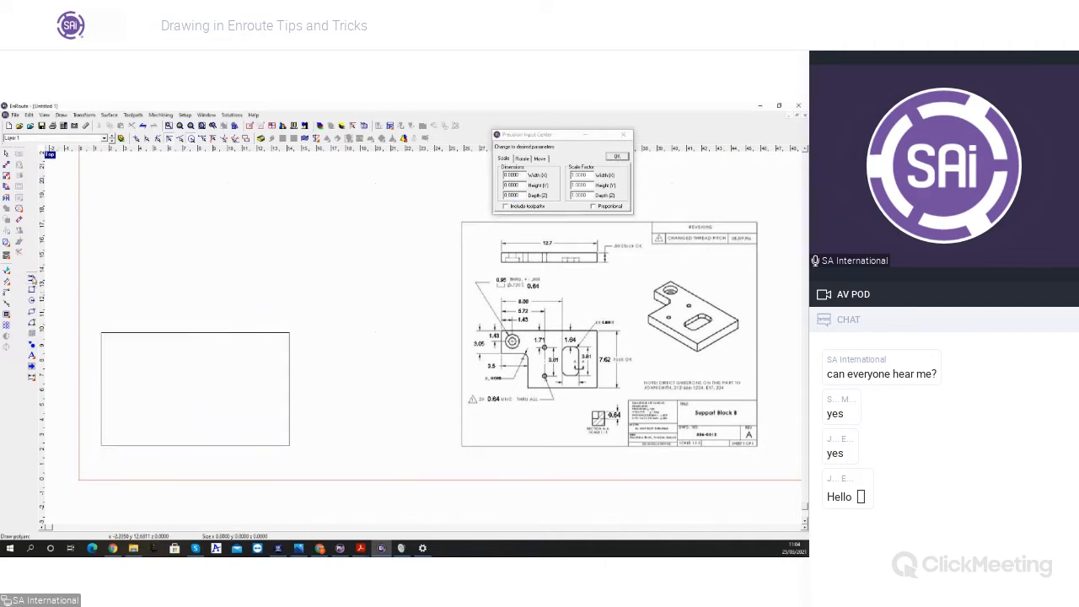
Step: Start a polyline near the plate origin at about X 3.09, Y 0.46, with a first segment at direction 0, 9.2 long
left_click(32, 279)
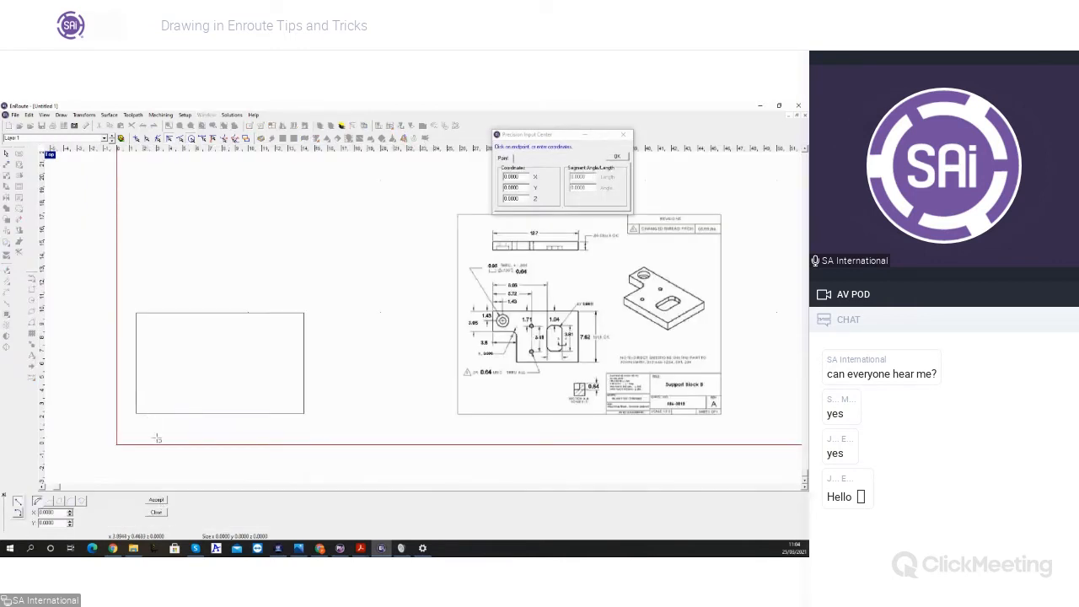
left_click(157, 438)
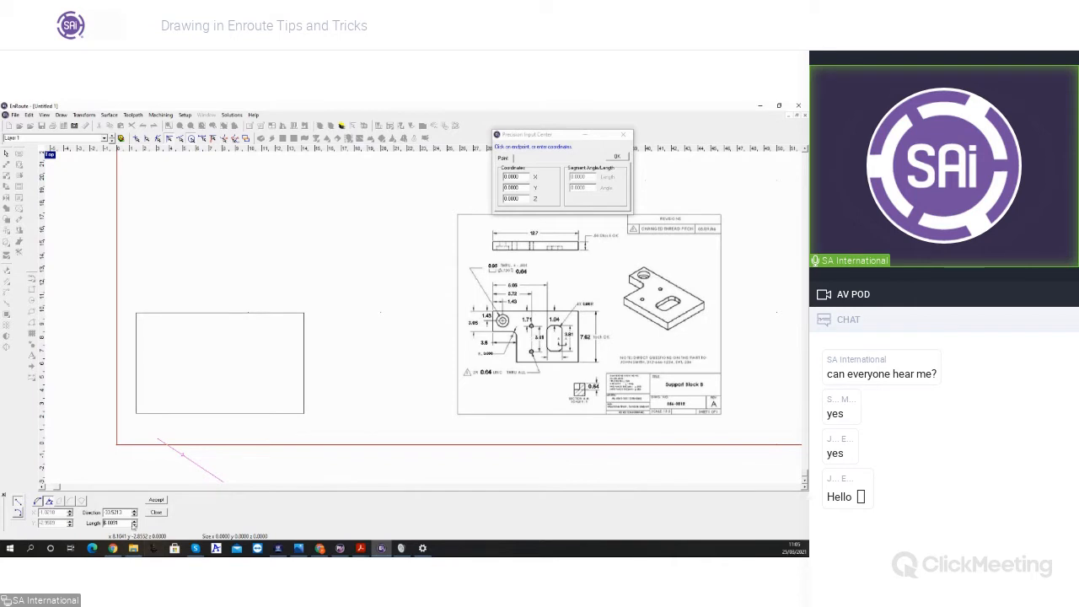
left_click_drag(123, 513, 16, 494)
type("0")
key("Tab")
type("12")
left_click(157, 500)
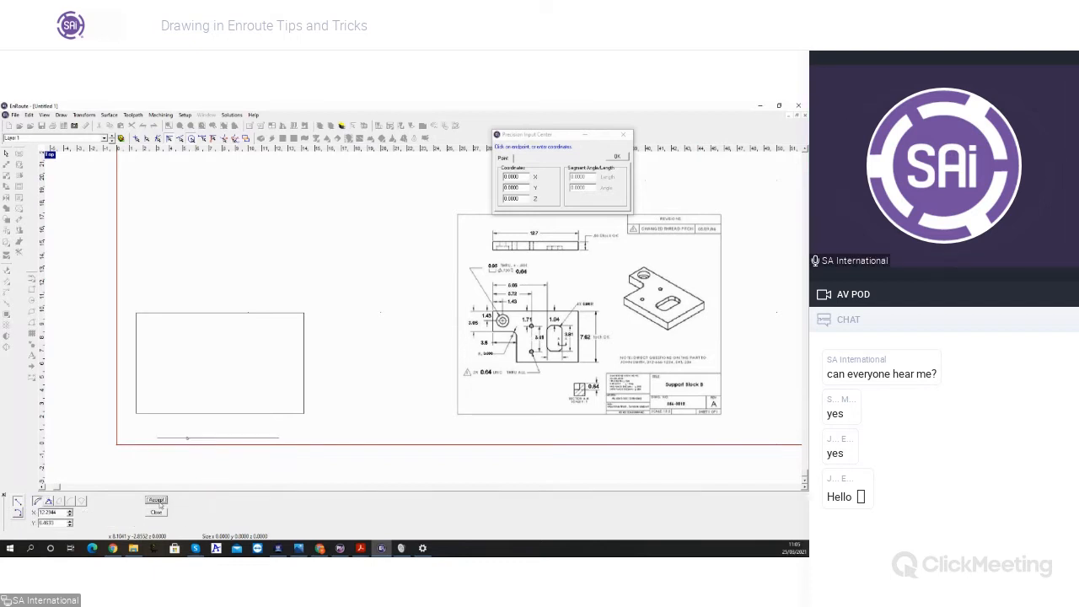
Step: Add the plate outline's vertical side as a polyline segment with direction 90 and length 7.62
left_click(48, 501)
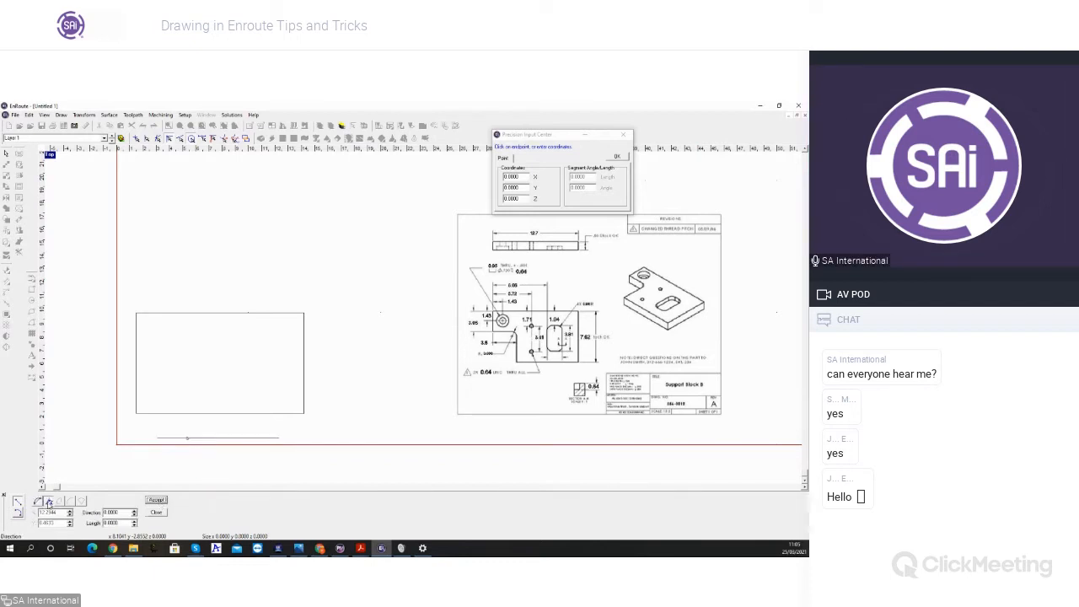
double_click(118, 513)
type("40")
key("Tab")
type("1")
left_click(156, 500)
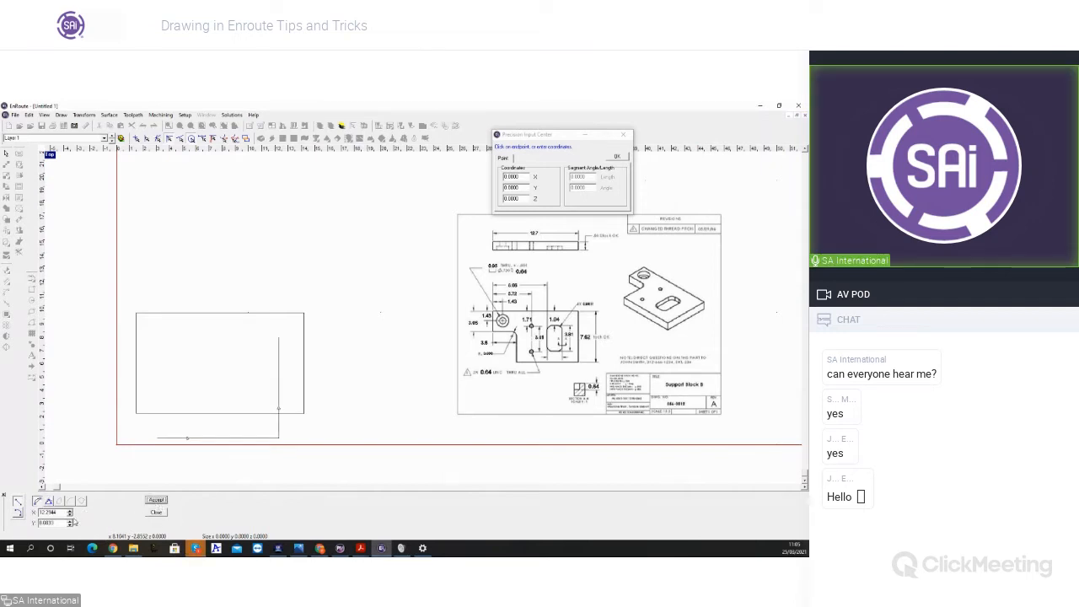
Step: Add the outline's full-width upper edge as a polyline segment with direction 90 and length 12.7
left_click(38, 500)
type("90")
key("Tab")
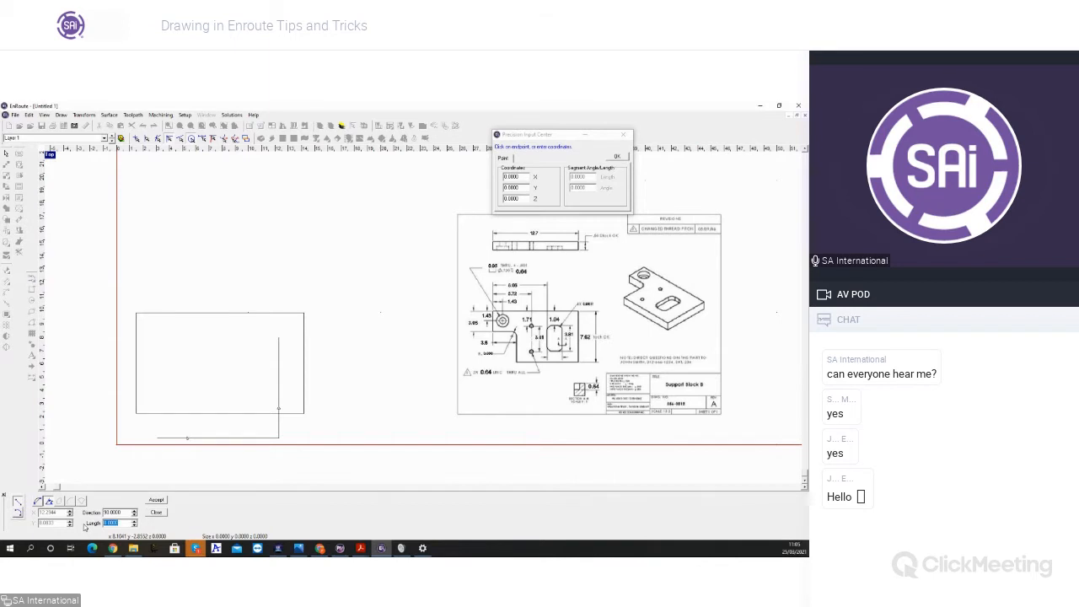
type("12.7")
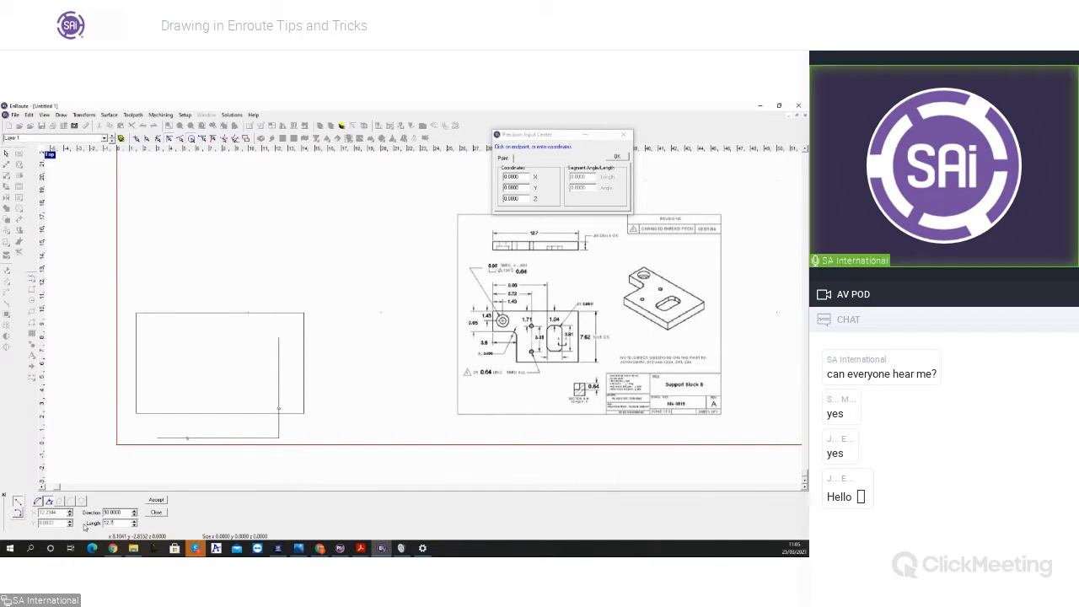
left_click(152, 501)
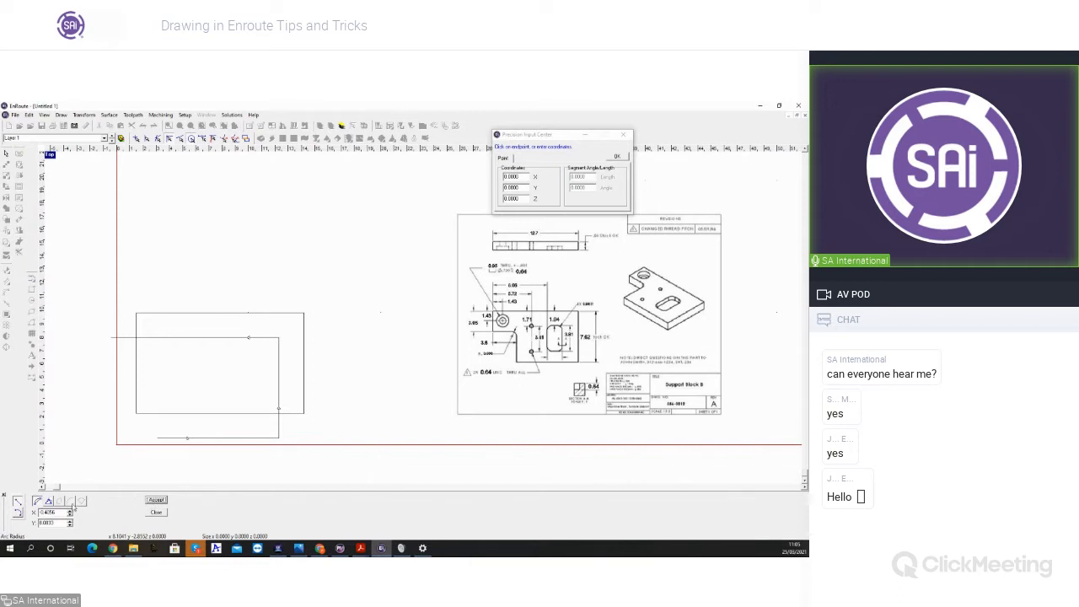
Step: Add the outline's short outer side as a polyline segment with direction 90 and length 3.05
left_click(38, 500)
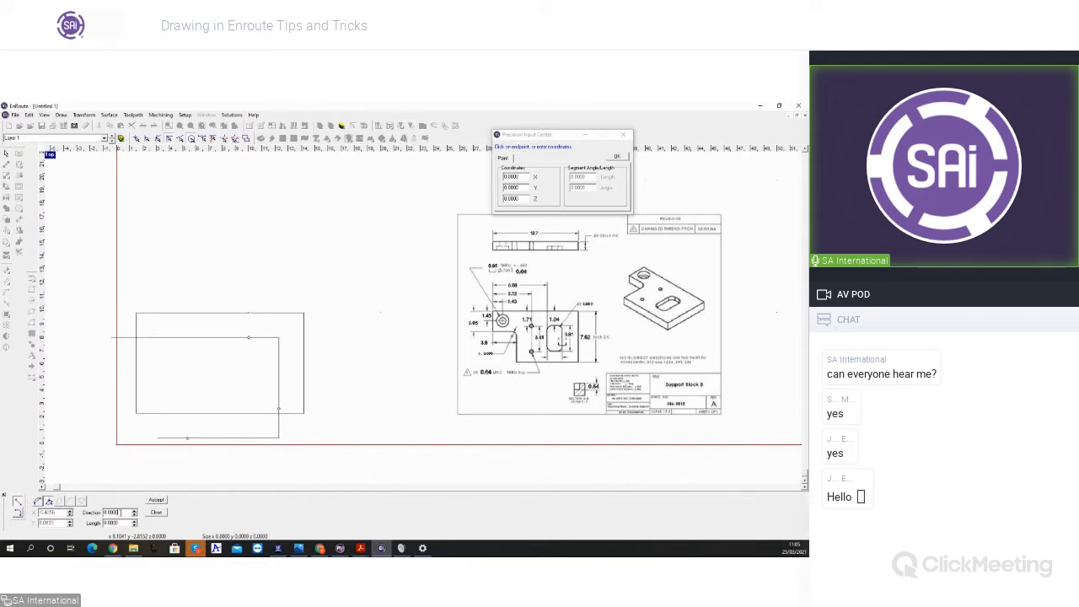
type("90")
key("Tab")
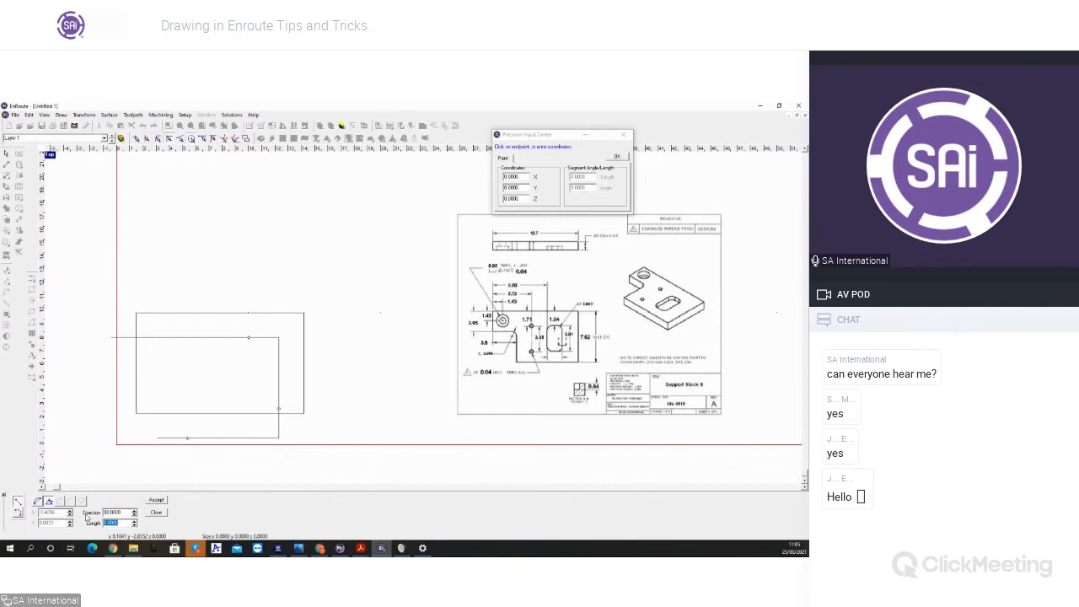
type("4.05")
left_click_drag(116, 524, 73, 524)
type("3.05")
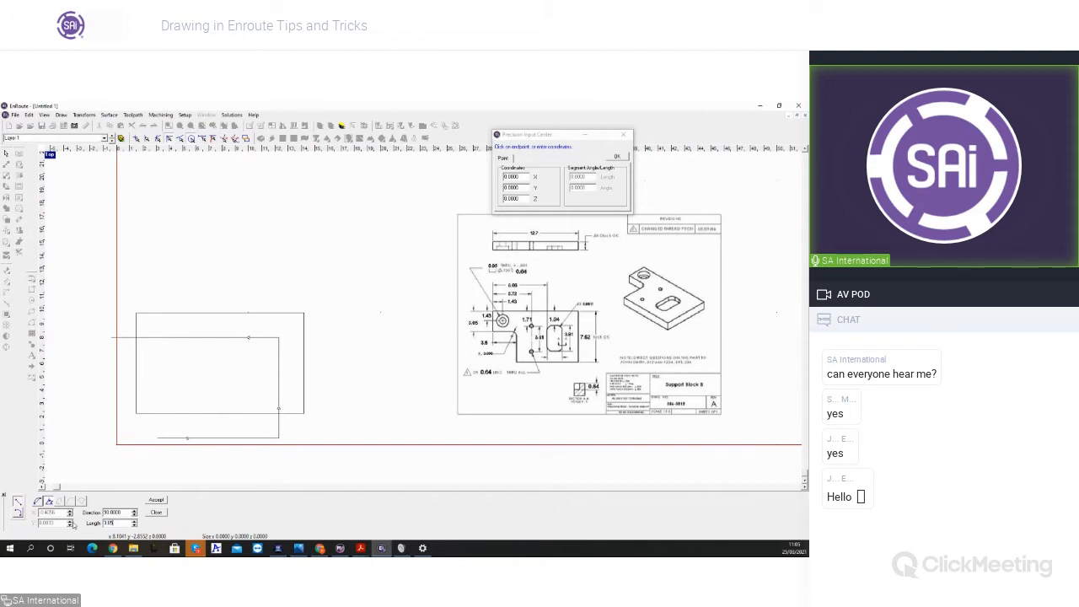
key("Tab")
left_click(156, 501)
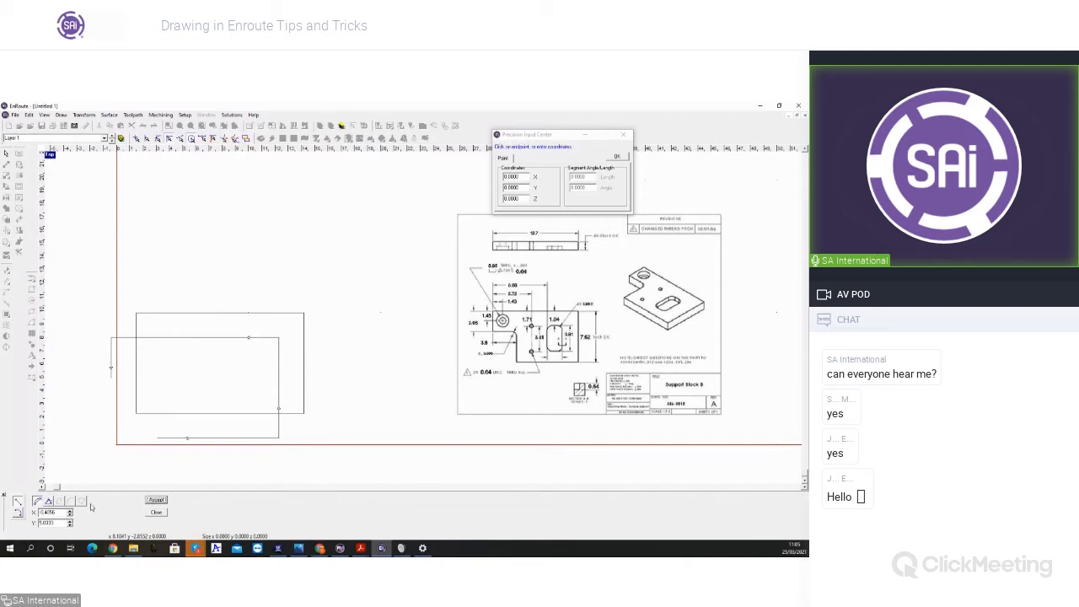
Step: Add the notch's horizontal edge as a polyline segment with direction 90 and length 3.5
left_click(38, 501)
left_click_drag(119, 513, 51, 512)
type("90")
key("Tab")
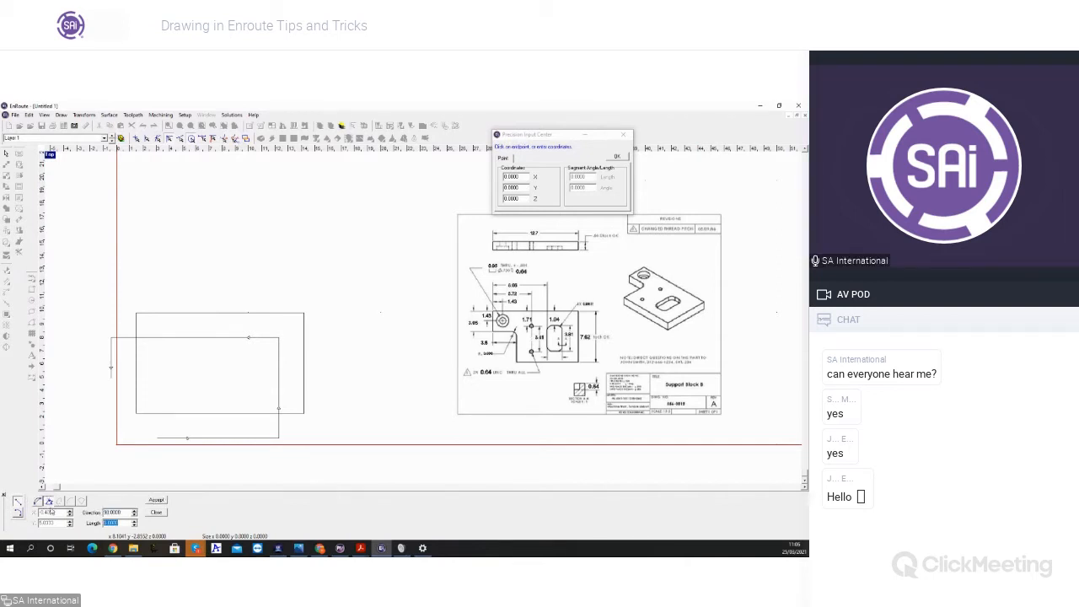
type("3.5")
left_click(155, 500)
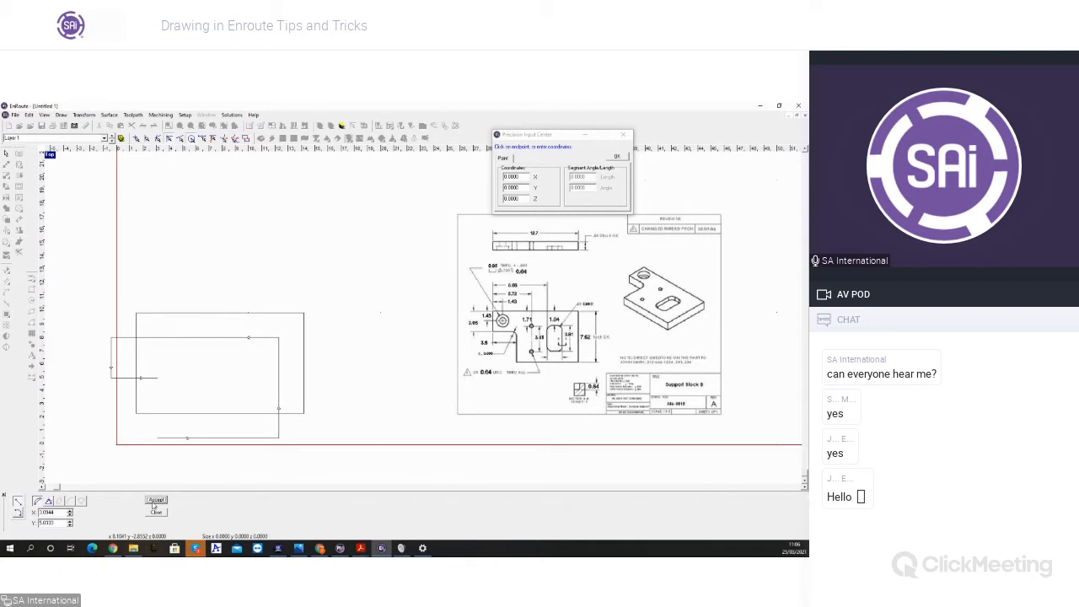
Step: Add the notch's vertical edge straight down to the polyline's start point and finish the outline
left_click(49, 501)
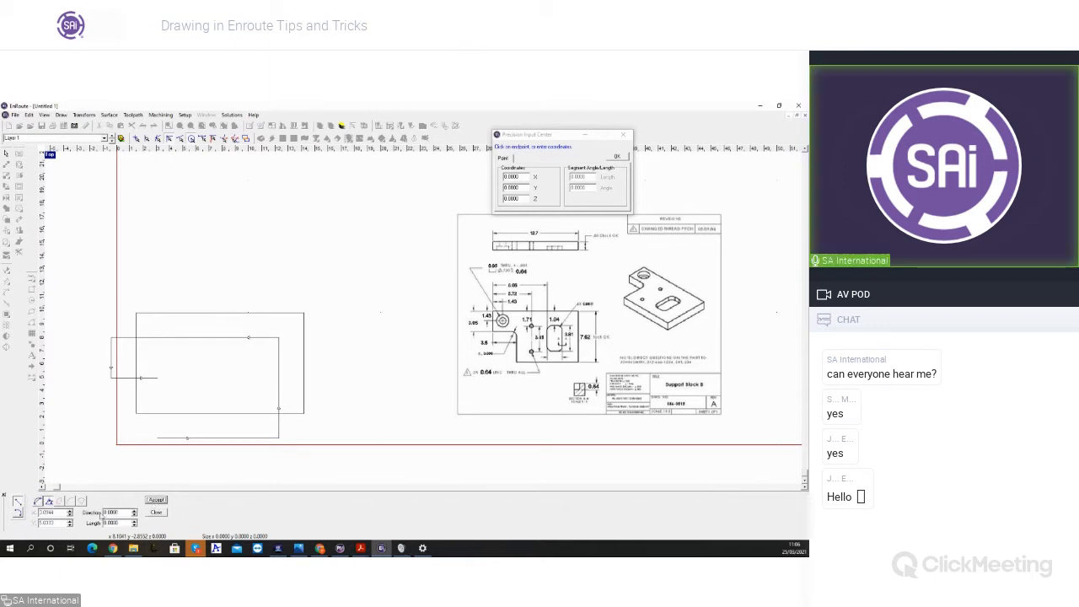
double_click(111, 512)
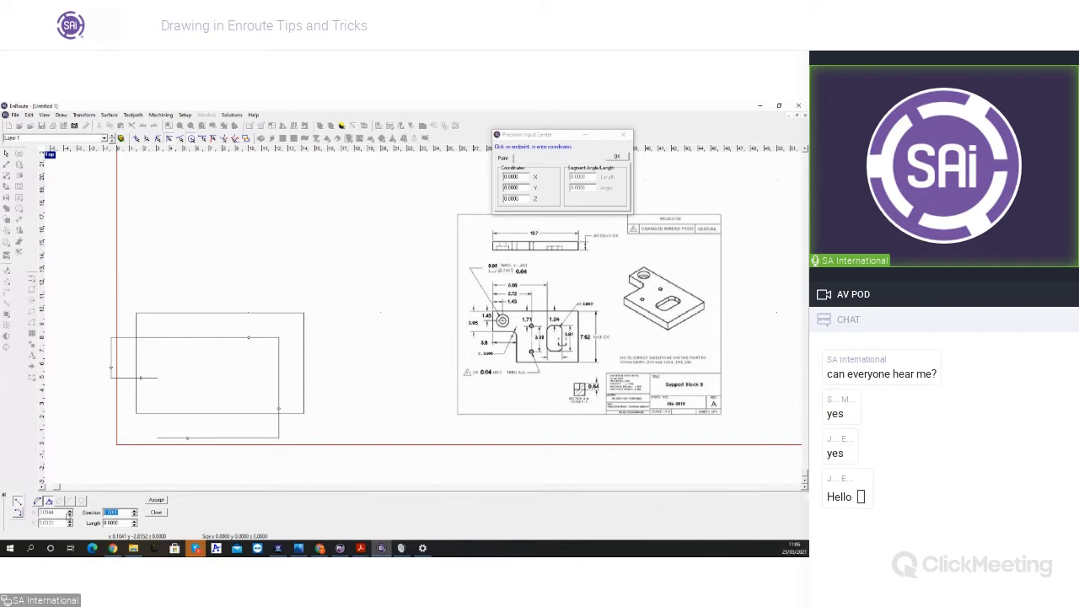
type("1")
key("Tab")
type("4.5")
left_click(155, 501)
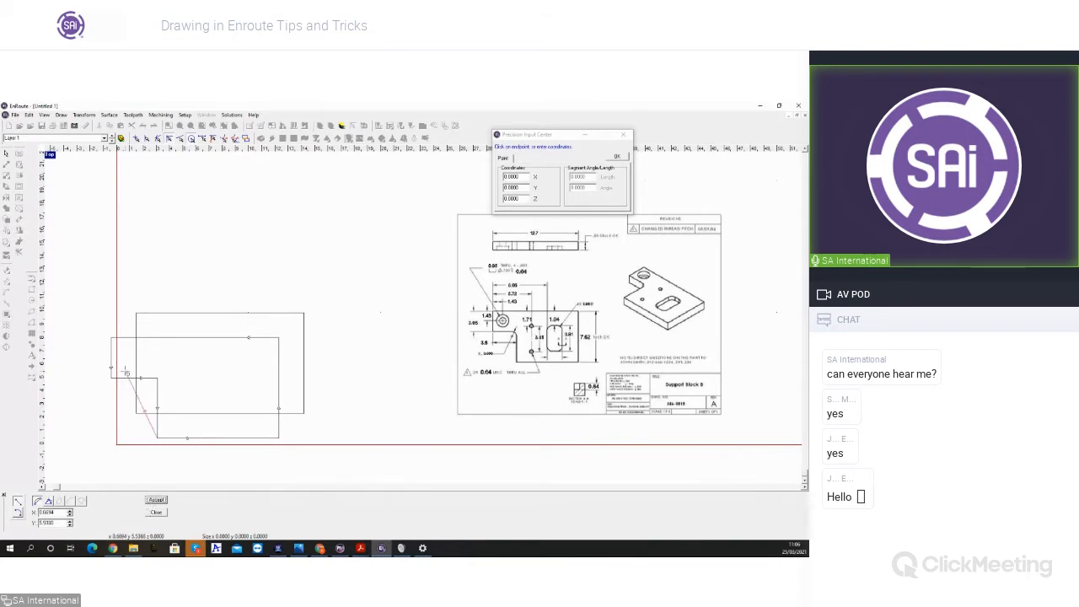
left_click(156, 512)
left_click(181, 474)
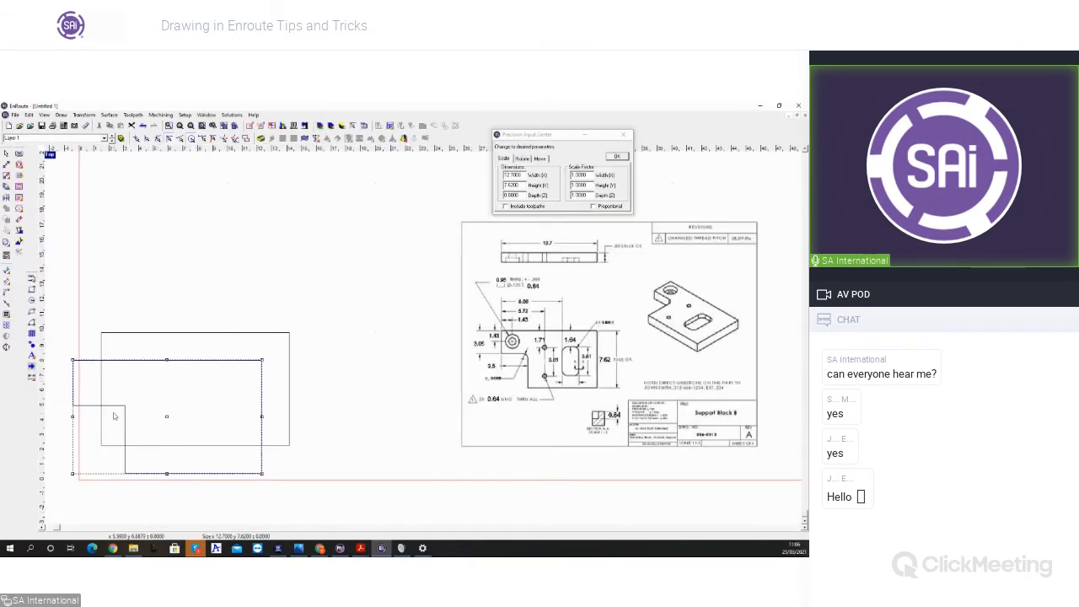
Step: Fillet the outline's inner notch corner with the reference drawing's 0.686 radius, and delete the polyline outline
scroll(536, 382, "up", 4)
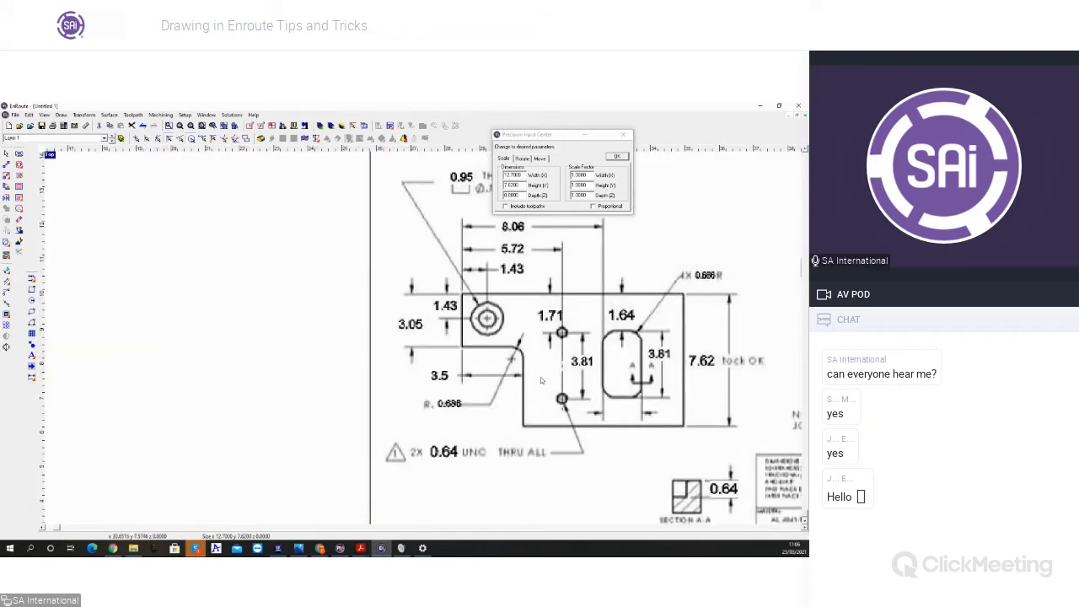
scroll(536, 381, "down", 5)
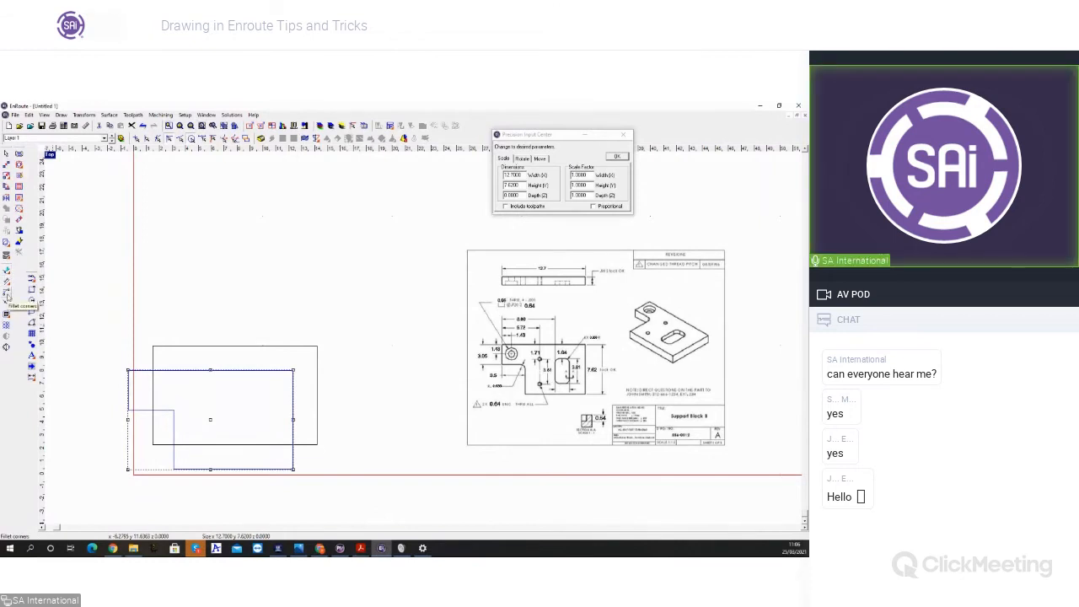
left_click(7, 295)
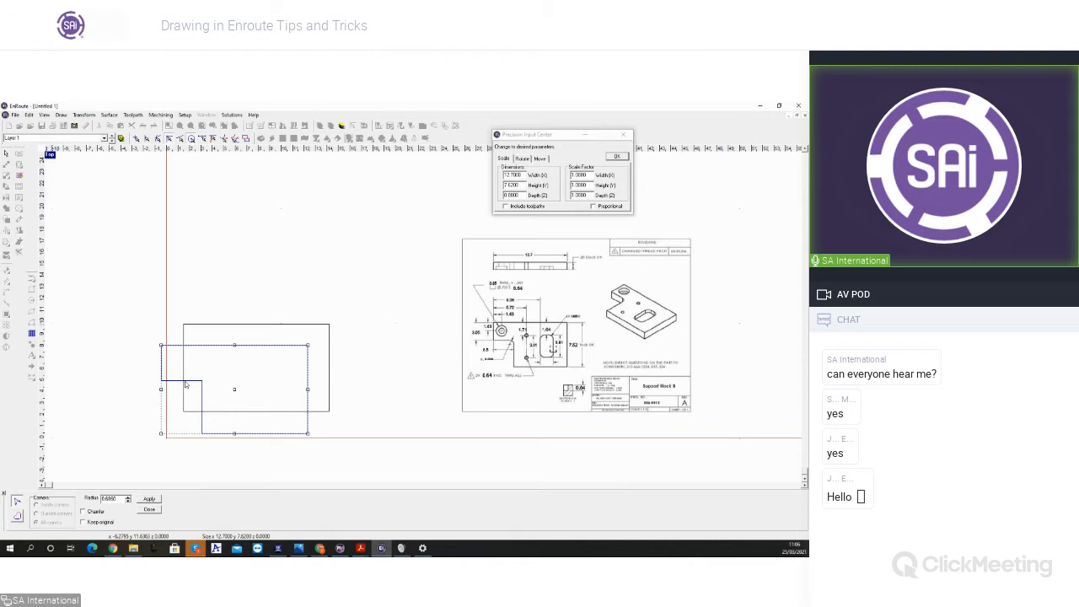
left_click(186, 385)
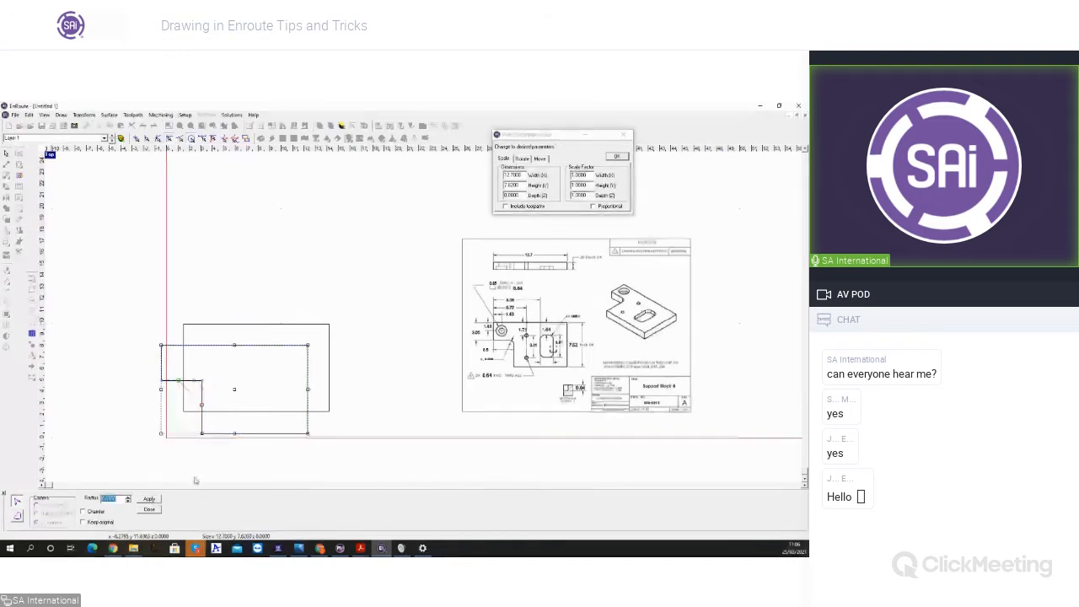
left_click(147, 499)
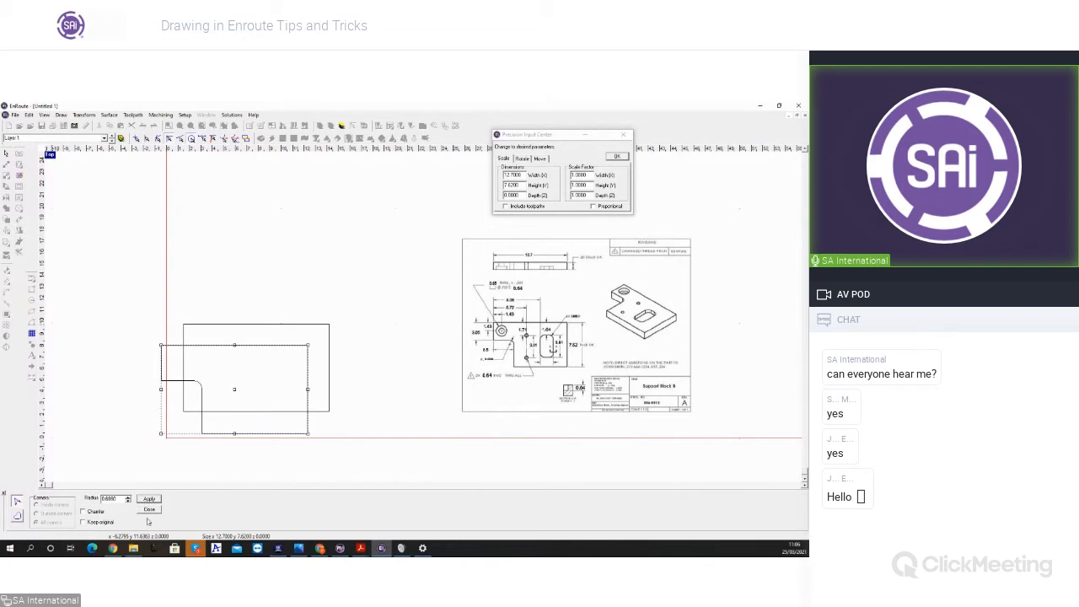
left_click(150, 509)
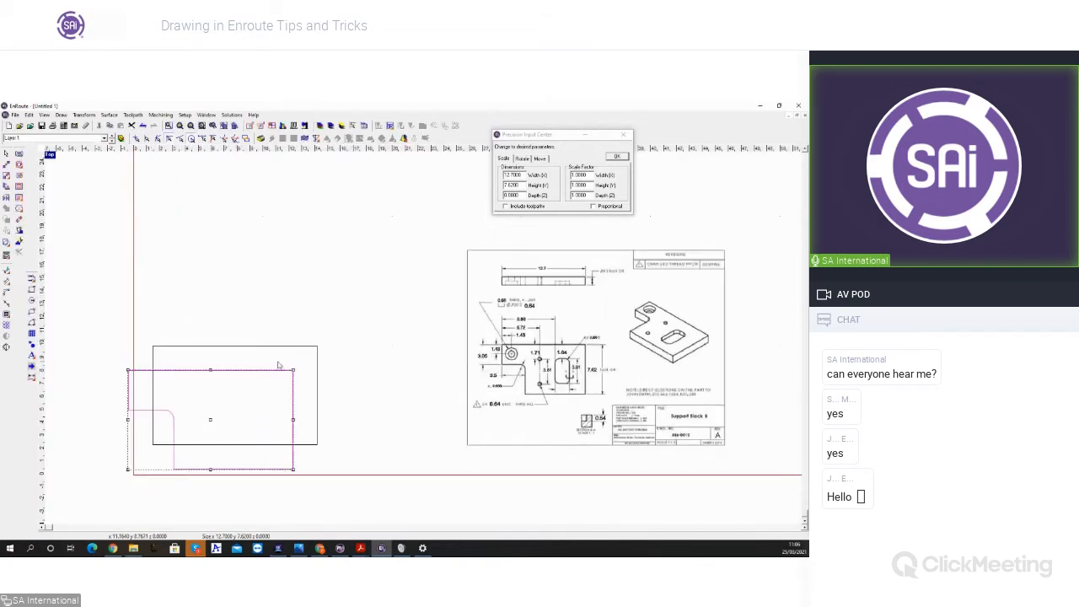
key("Delete")
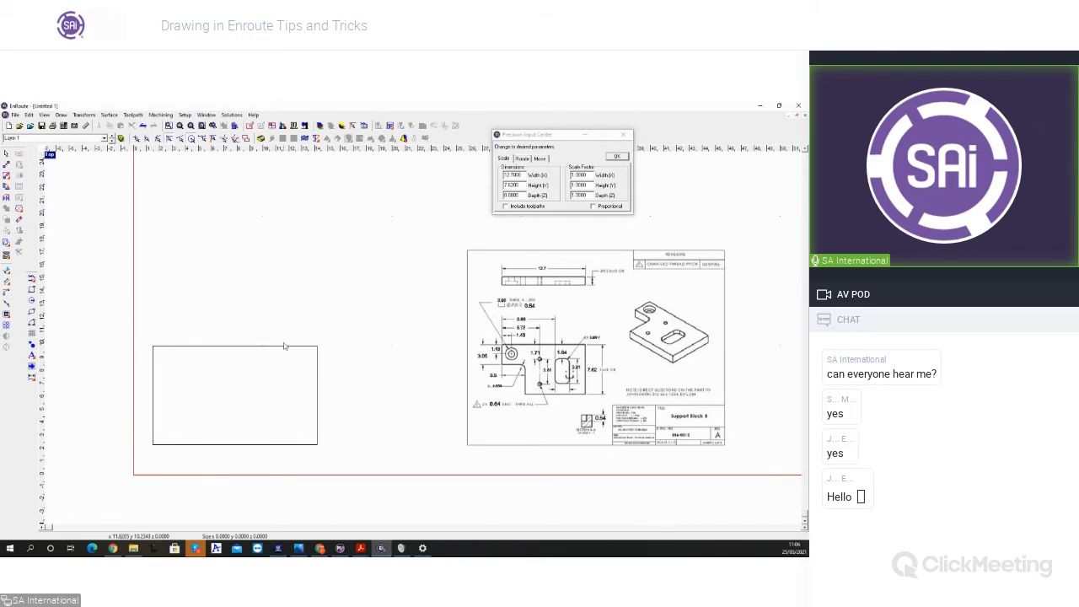
Step: Draw a small rectangle about 3.7 by 4.4 above the 12.7 by 7.62 rectangle and select it
left_click(284, 346)
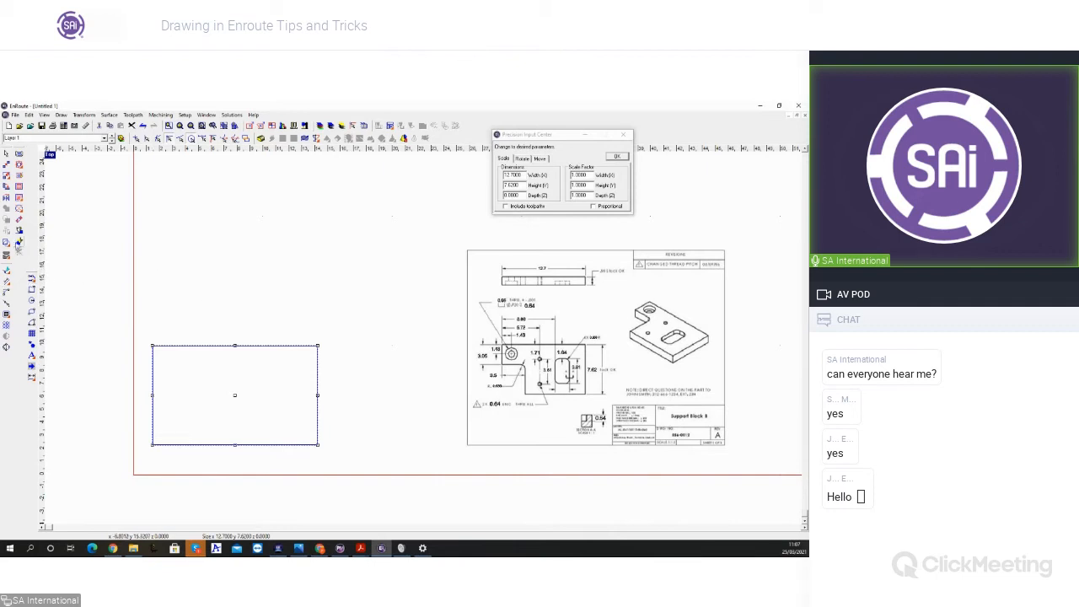
left_click(32, 290)
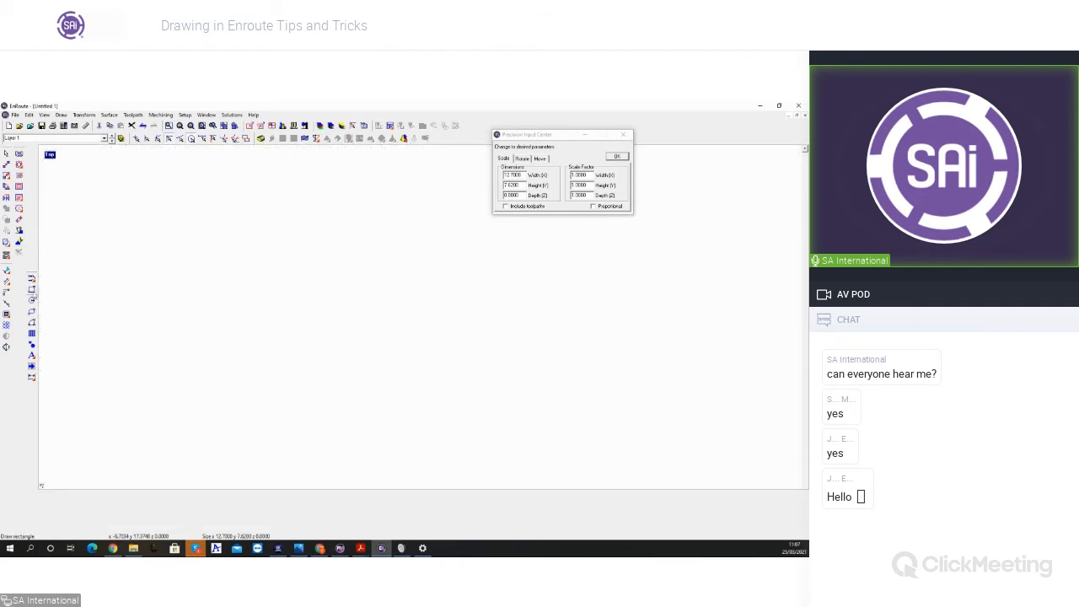
left_click_drag(187, 258, 230, 309)
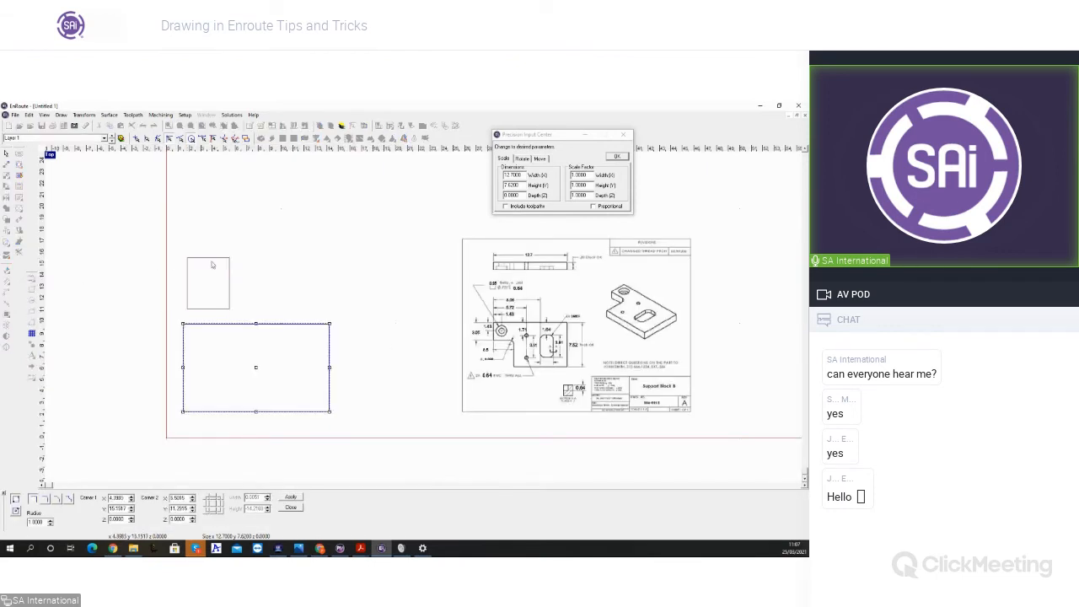
left_click(9, 153)
left_click(174, 274)
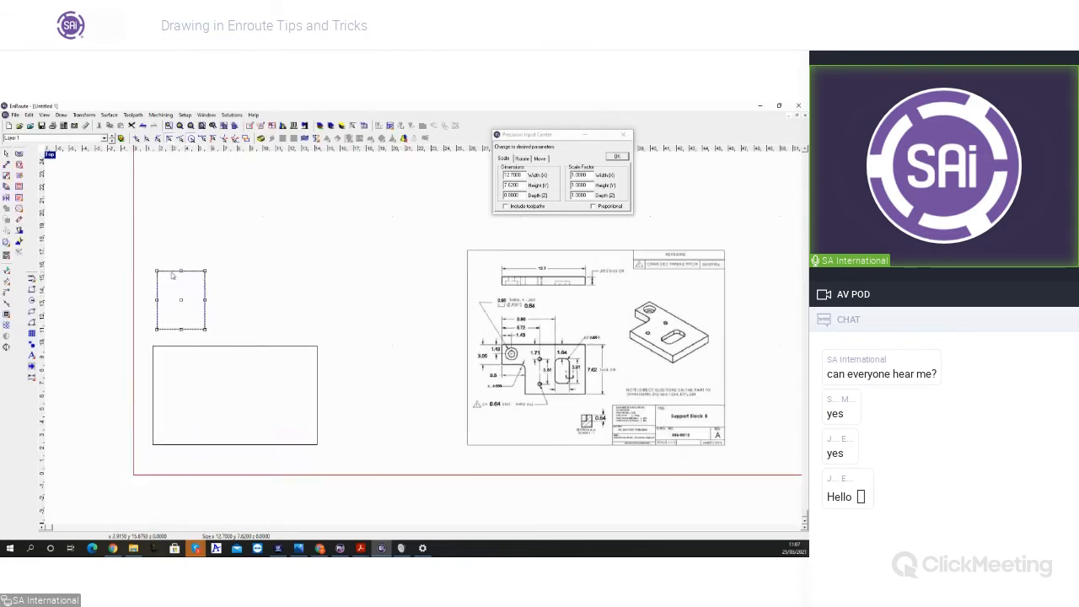
Step: Set the small rectangle's width to 3.5 and height to 4.57 with the precision input
double_click(524, 174)
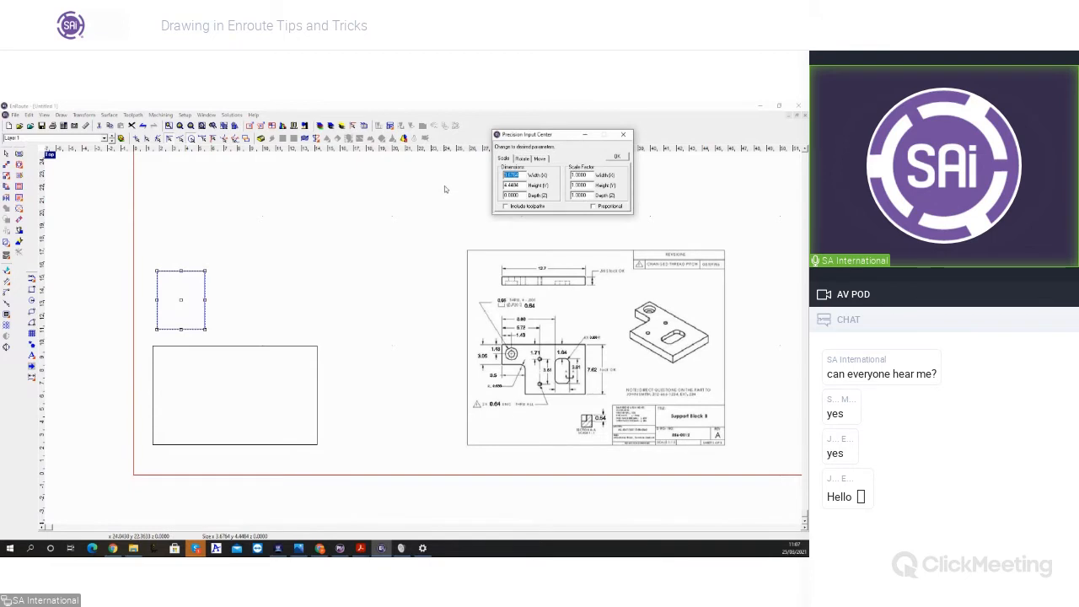
type("3.5")
key("Tab")
type("4.57")
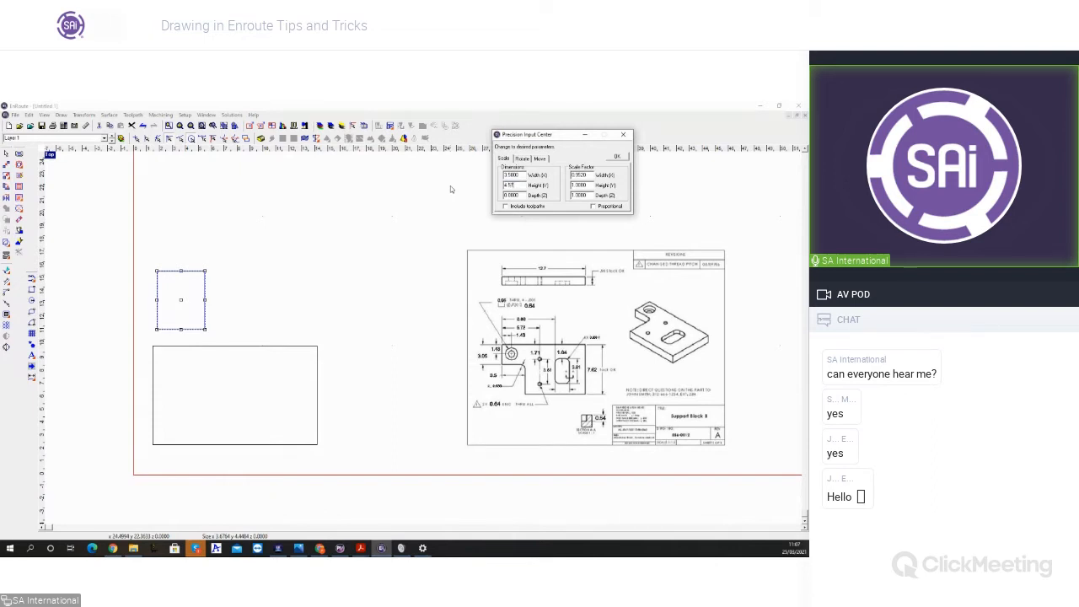
left_click(619, 157)
Step: Move the small rectangle by its lower-left corner onto the large rectangle's lower-left corner
left_click(190, 140)
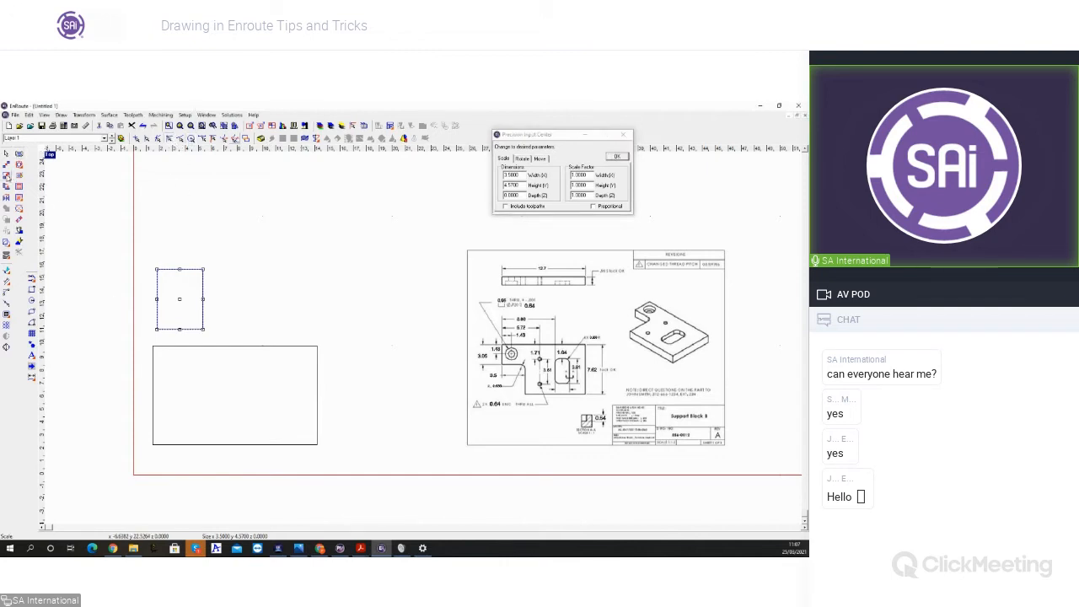
left_click(6, 176)
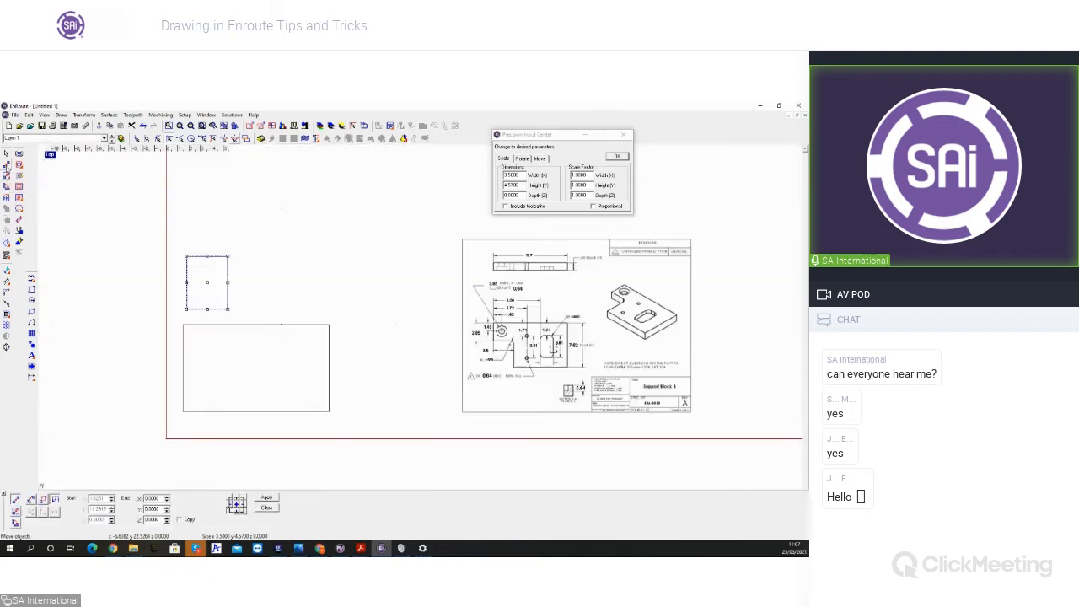
left_click(187, 309)
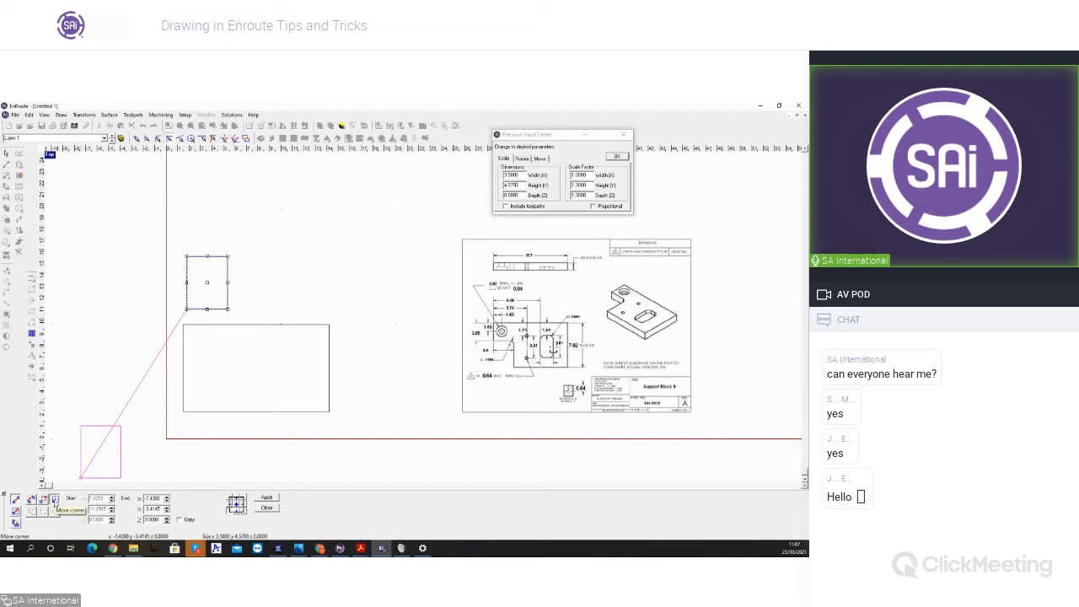
left_click(183, 412)
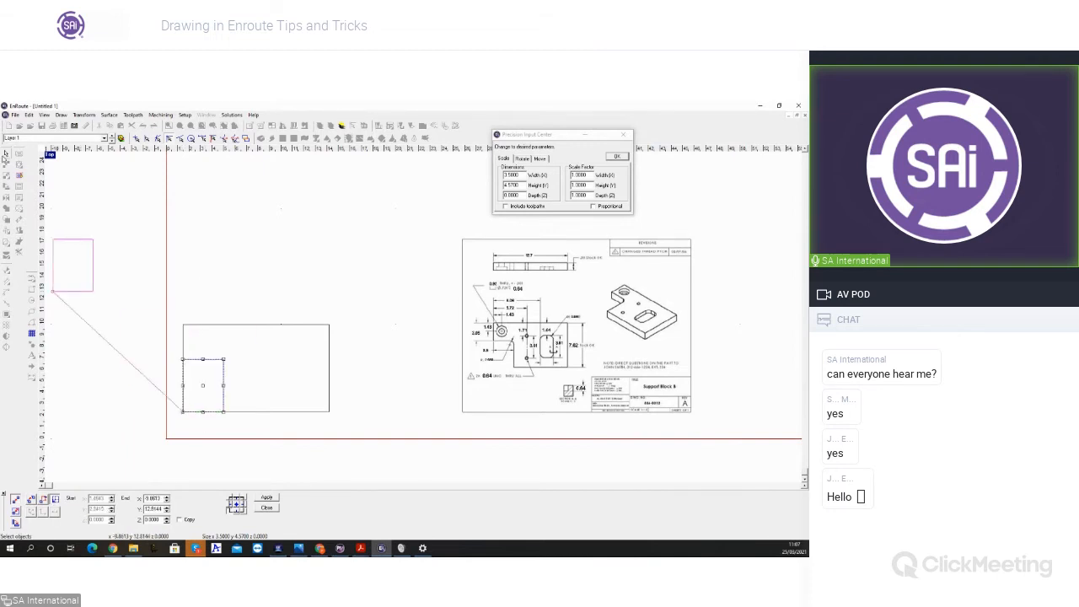
left_click(268, 508)
right_click(174, 377)
left_click(116, 338)
left_click_drag(79, 267, 315, 475)
left_click_drag(120, 329, 357, 481)
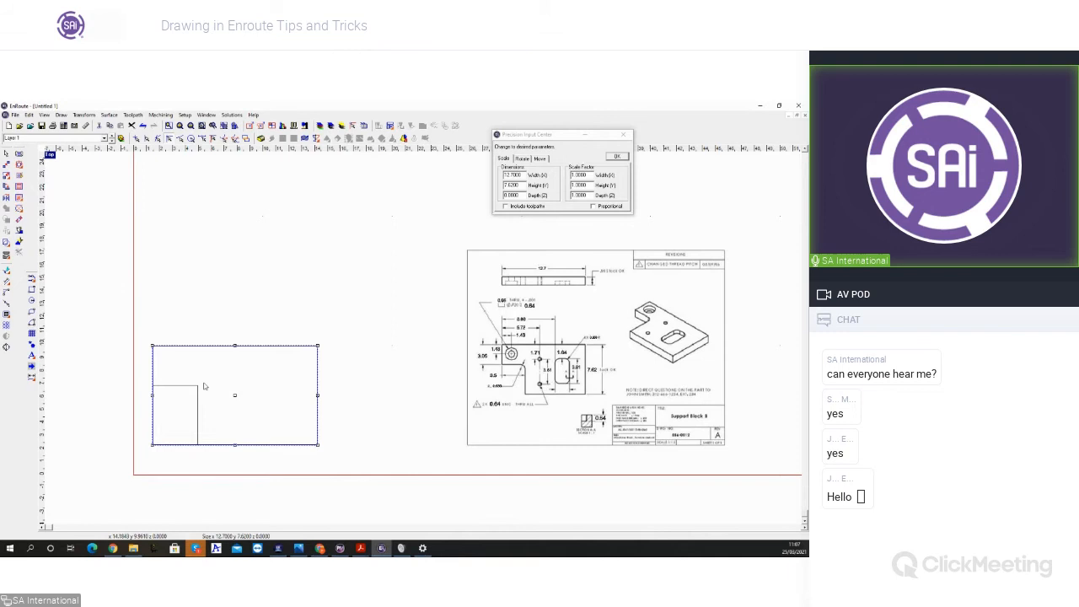
left_click(116, 326)
left_click_drag(421, 497, 123, 304)
left_click(7, 243)
left_click_drag(6, 243, 41, 249)
key("ctrl+z")
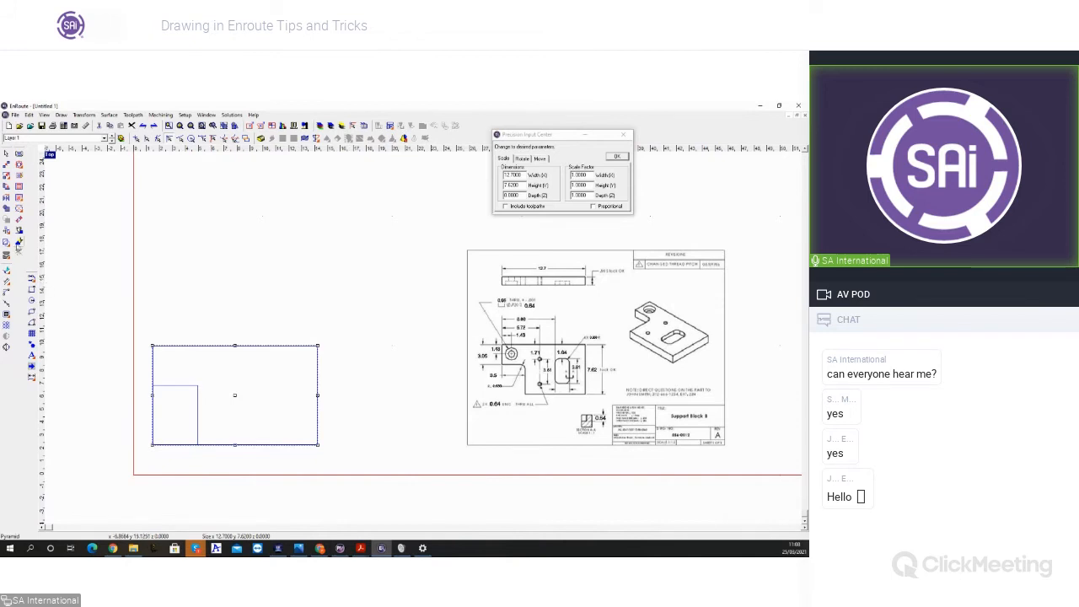
Step: Subtract the small corner rectangle from the large rectangle with Weld subtract and place the resulting L-shaped outline above them
left_click(53, 229)
left_click_drag(86, 307, 361, 494)
left_click_drag(7, 244, 52, 249)
left_click(52, 246)
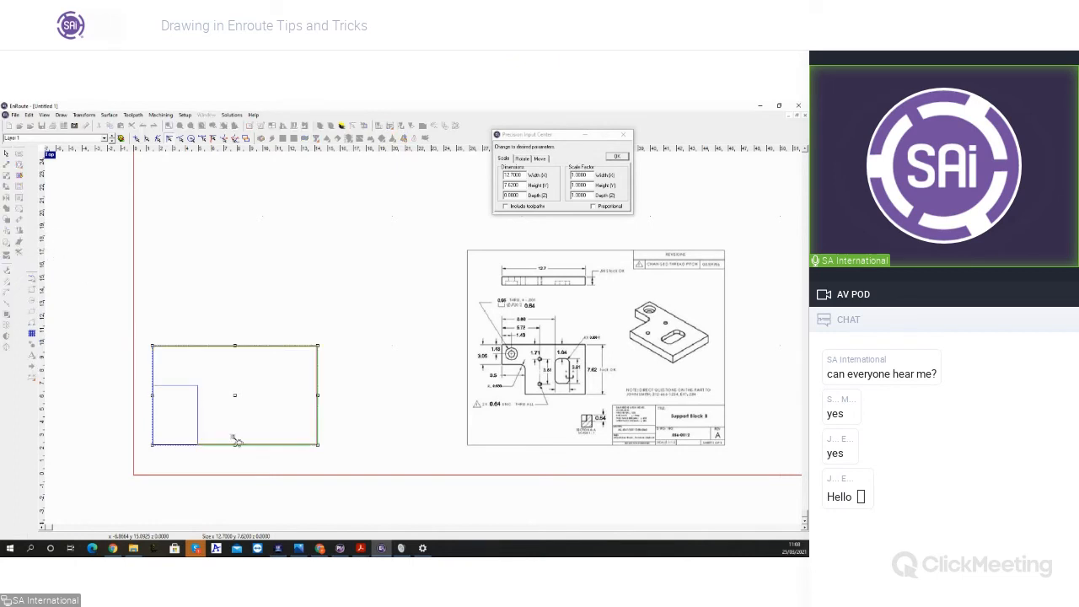
left_click_drag(248, 378, 273, 229)
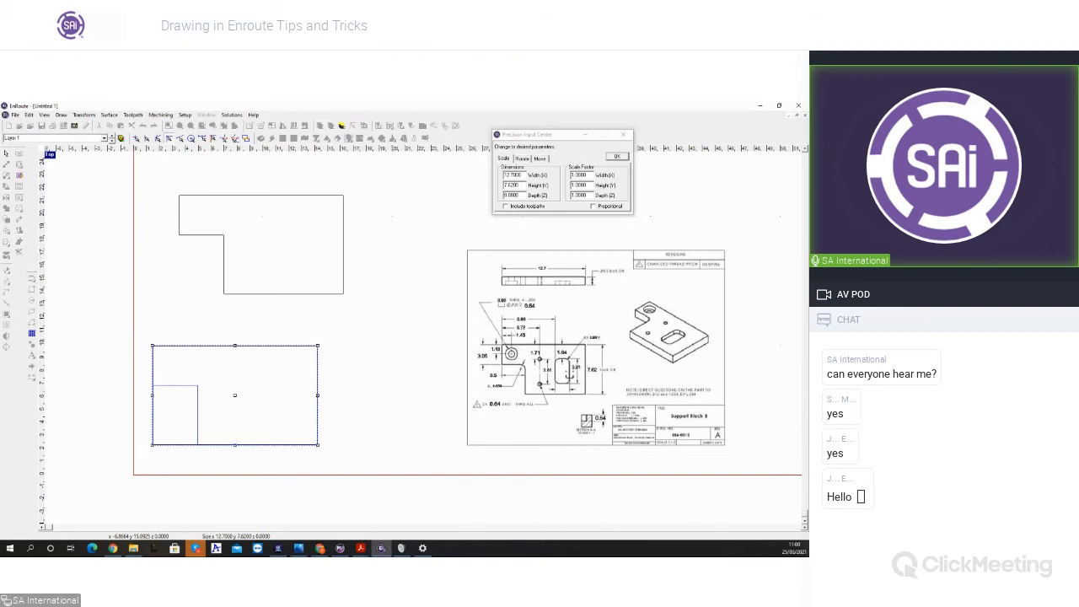
Step: Select the L-shaped outline together with both source rectangles and delete them all
left_click(8, 156)
mouse_move(100, 188)
left_mouse_down()
mouse_move(211, 273)
mouse_move(374, 443)
left_mouse_up()
key("Delete")
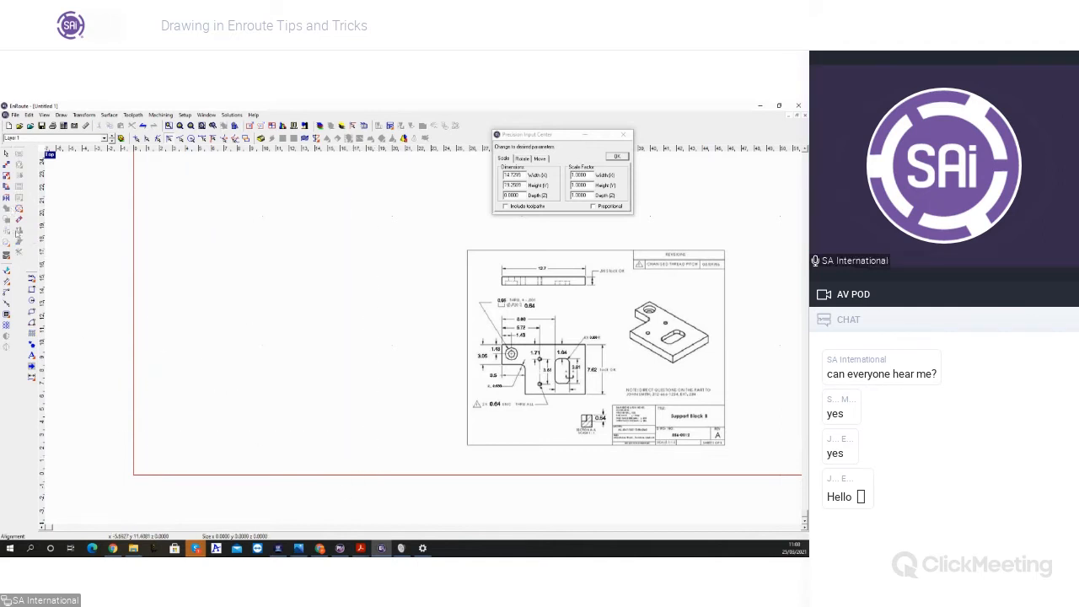
Step: Draw a new rectangle near the plate origin and set its size to 12.7 wide by 7.62 high
left_click(32, 289)
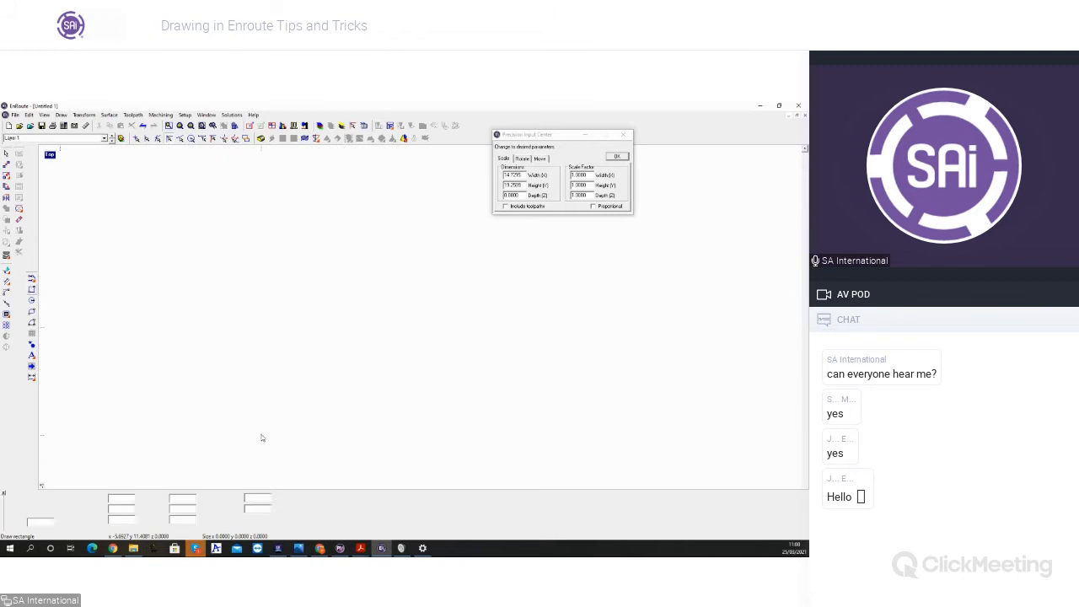
left_click_drag(235, 399, 340, 424)
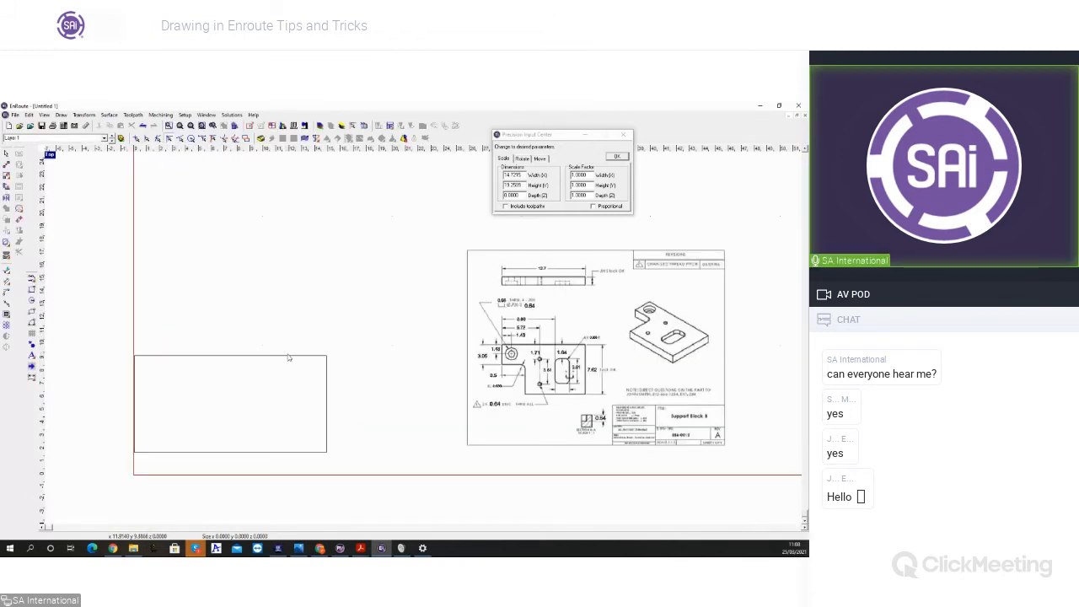
left_click_drag(523, 176, 496, 177)
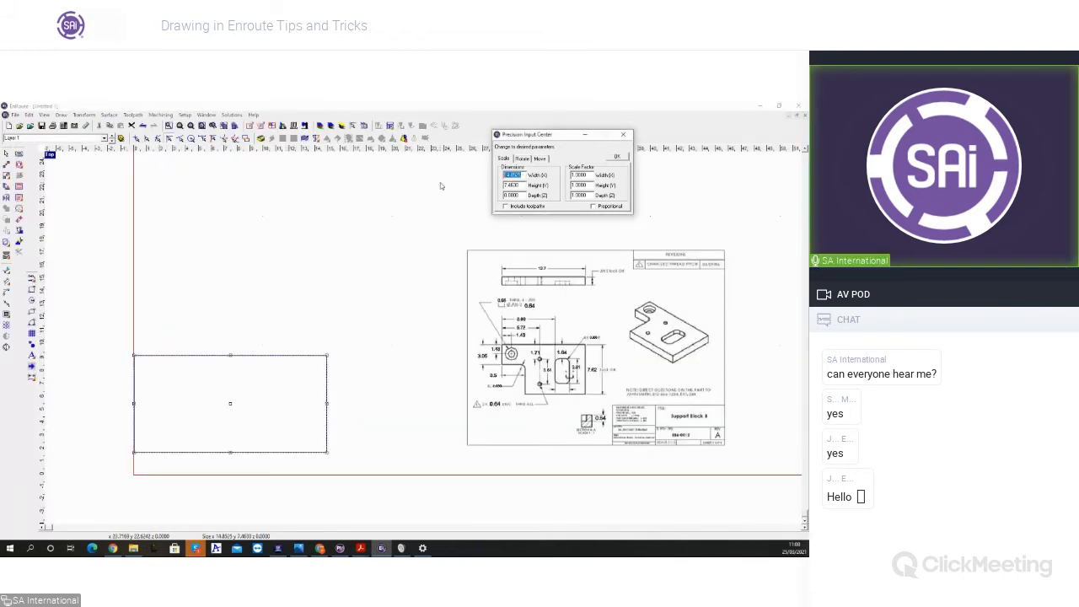
type("12.7")
key("Tab")
type("92")
left_click(617, 157)
Step: Move the rectangle's lower-left corner to X 0, Y 0 and shift the precision input dialog clear of the drawing area
left_click(540, 159)
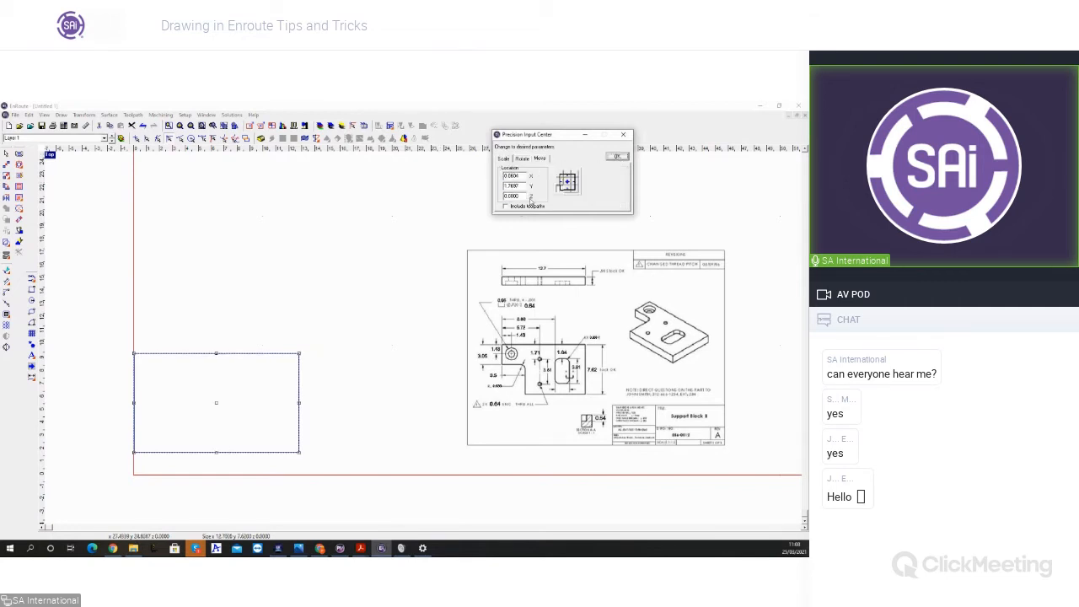
left_click_drag(520, 177, 398, 185)
type("0")
key("Tab")
type("0")
left_click(614, 158)
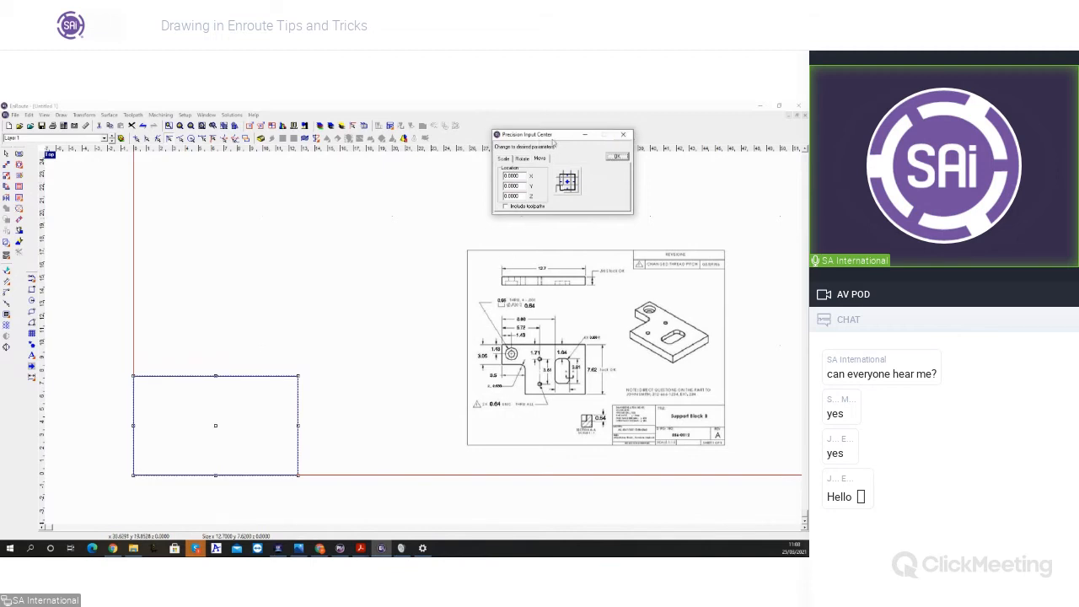
left_click_drag(567, 135, 659, 144)
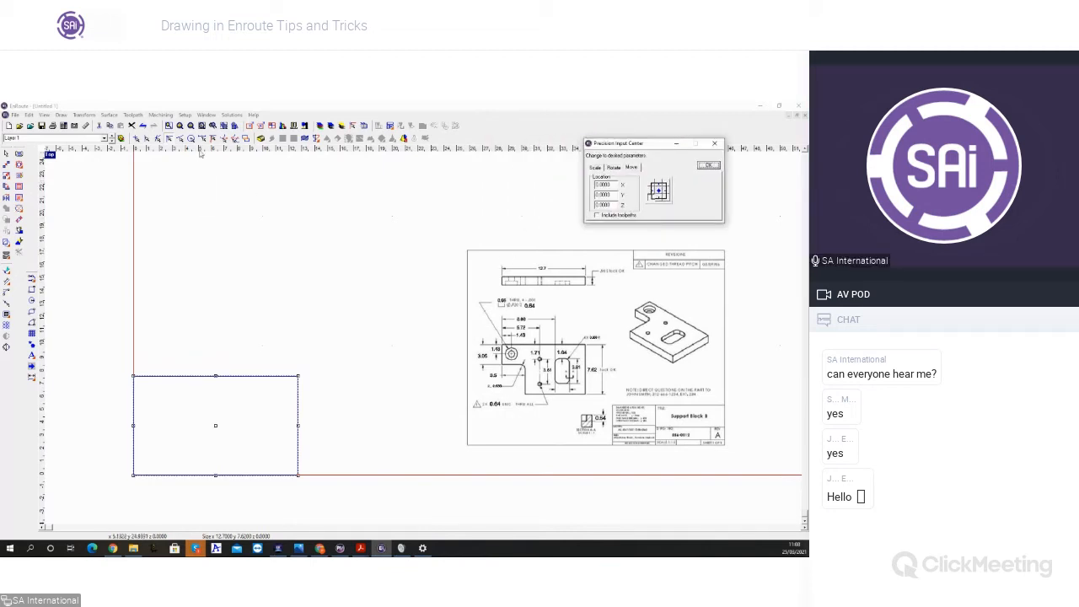
Step: Add a horizontal guideline above the rectangle and a vertical guideline across it, and set the vertical one to X 3.5
left_click_drag(191, 148, 188, 328)
left_click_drag(44, 398, 173, 411)
right_click(173, 413)
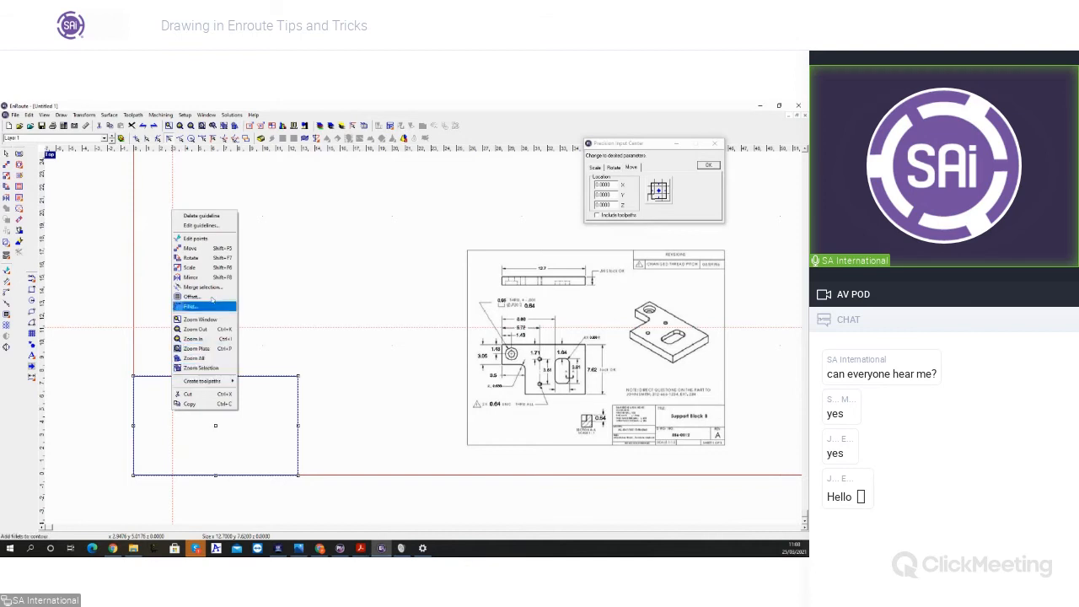
left_click(202, 226)
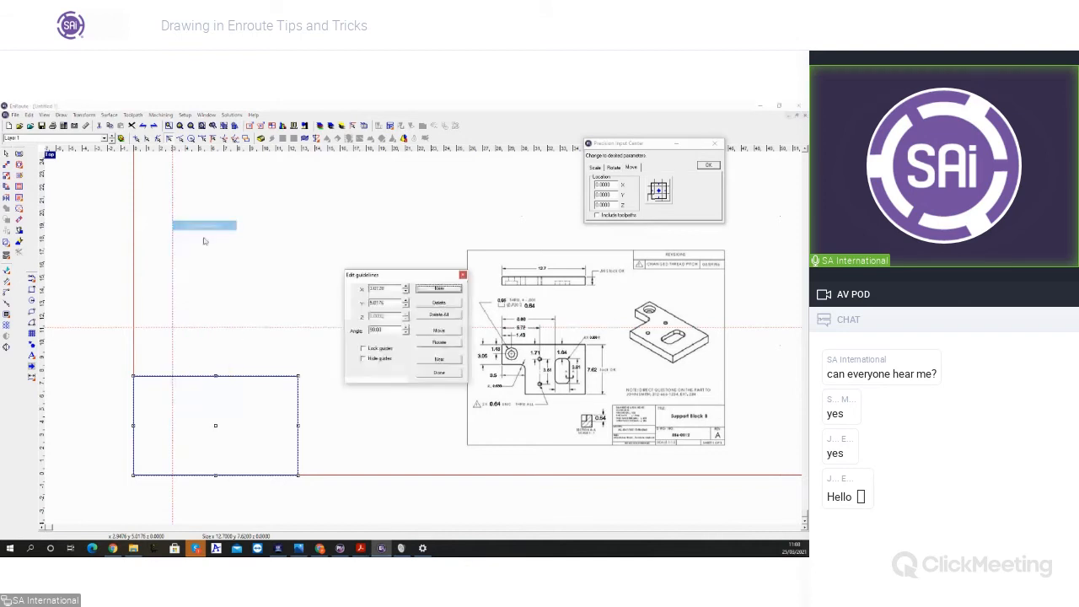
left_click_drag(387, 289, 330, 283)
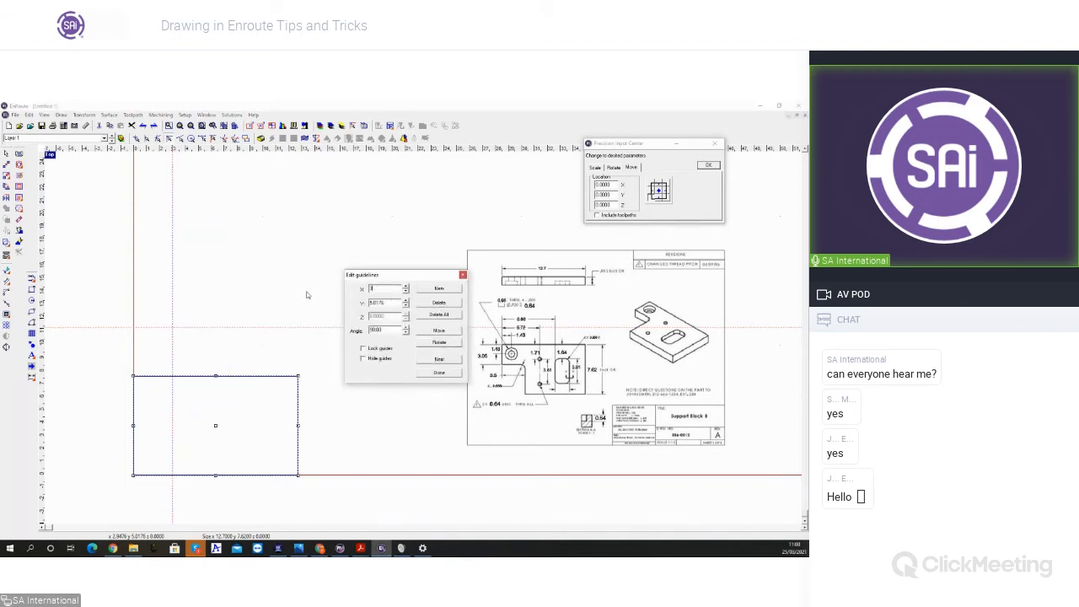
key("Tab")
left_click(439, 330)
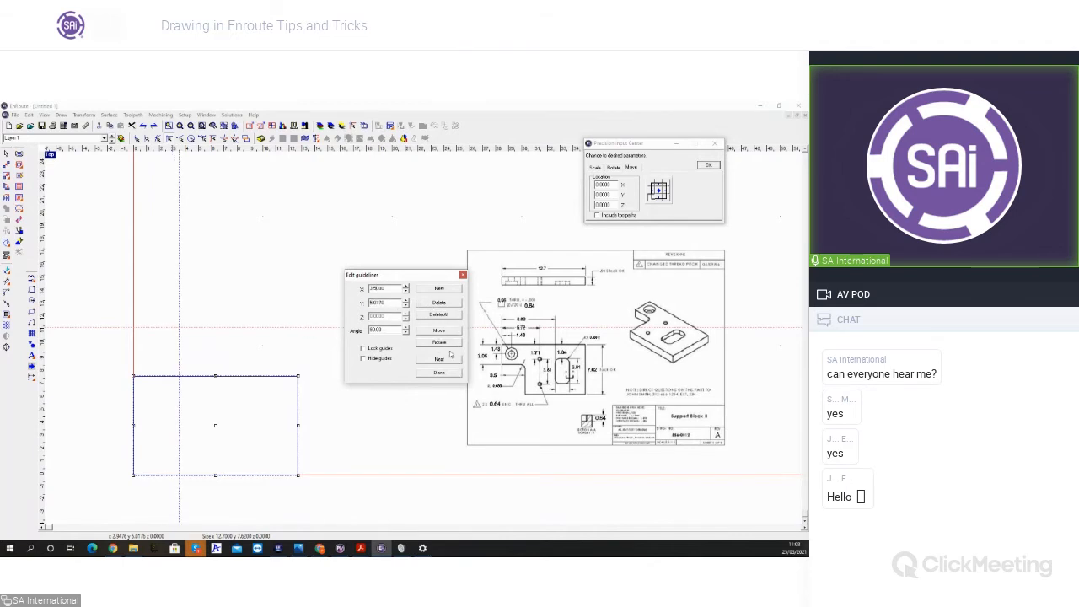
left_click(439, 373)
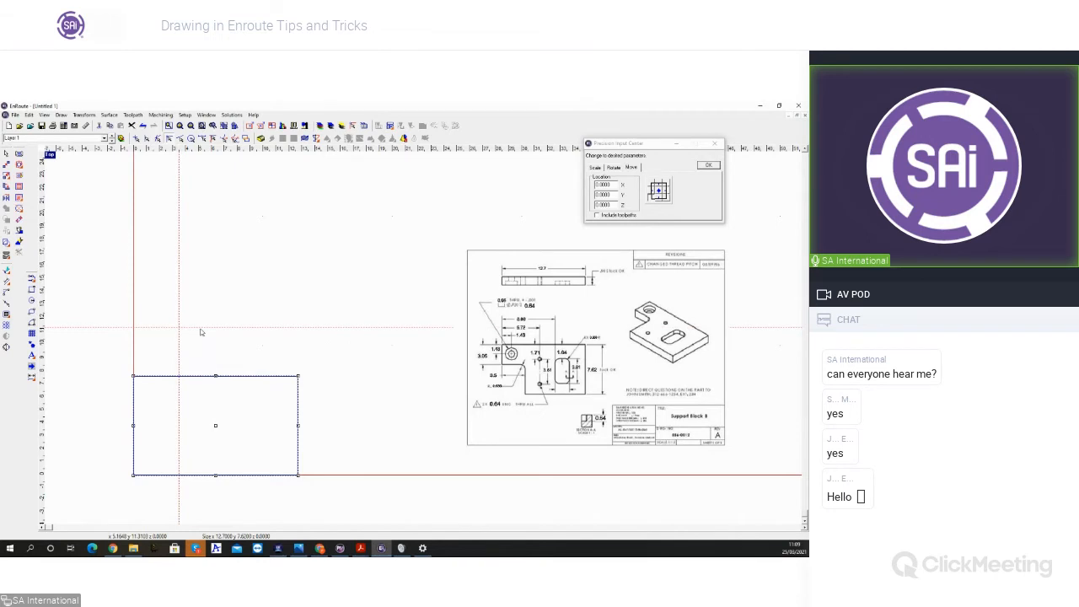
Step: Create a new horizontal guideline at Y 4.57 and delete the horizontal guideline above the rectangle
right_click(204, 328)
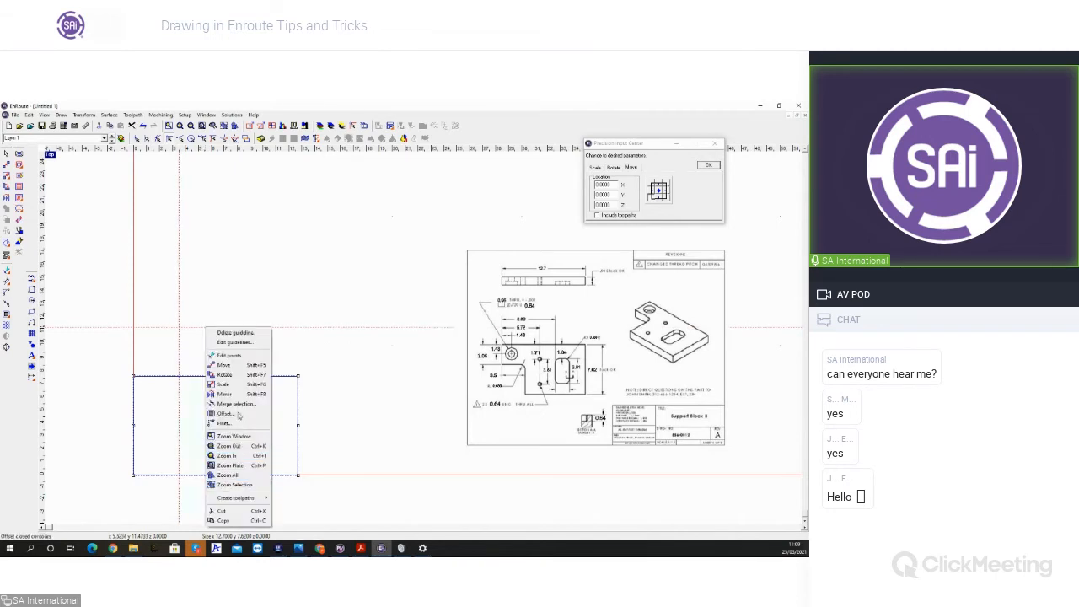
left_click(237, 342)
double_click(391, 302)
type("4.57")
key("Tab")
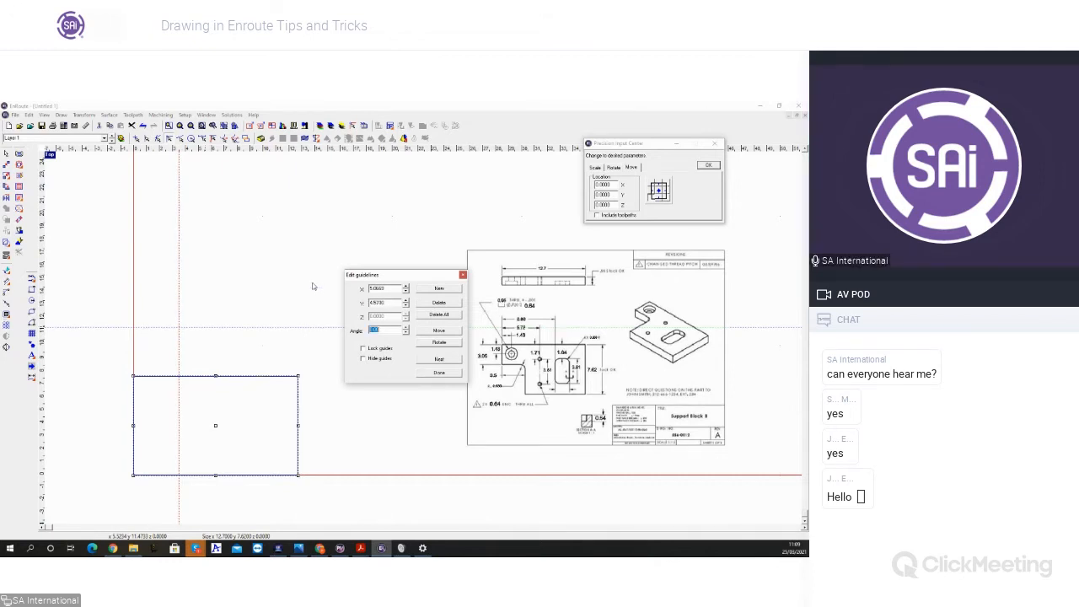
left_click(428, 289)
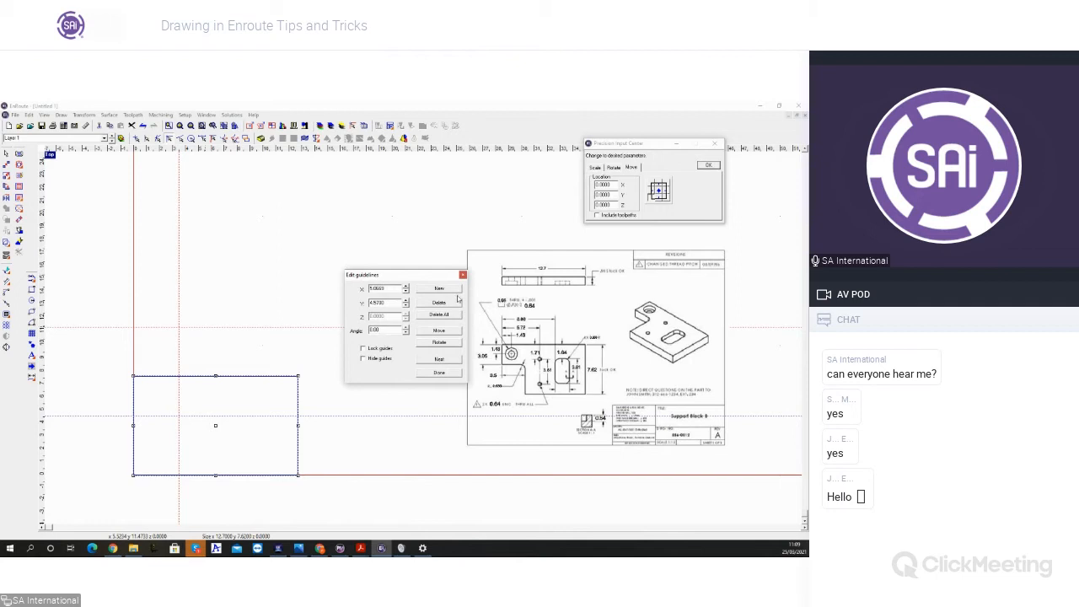
left_click(439, 372)
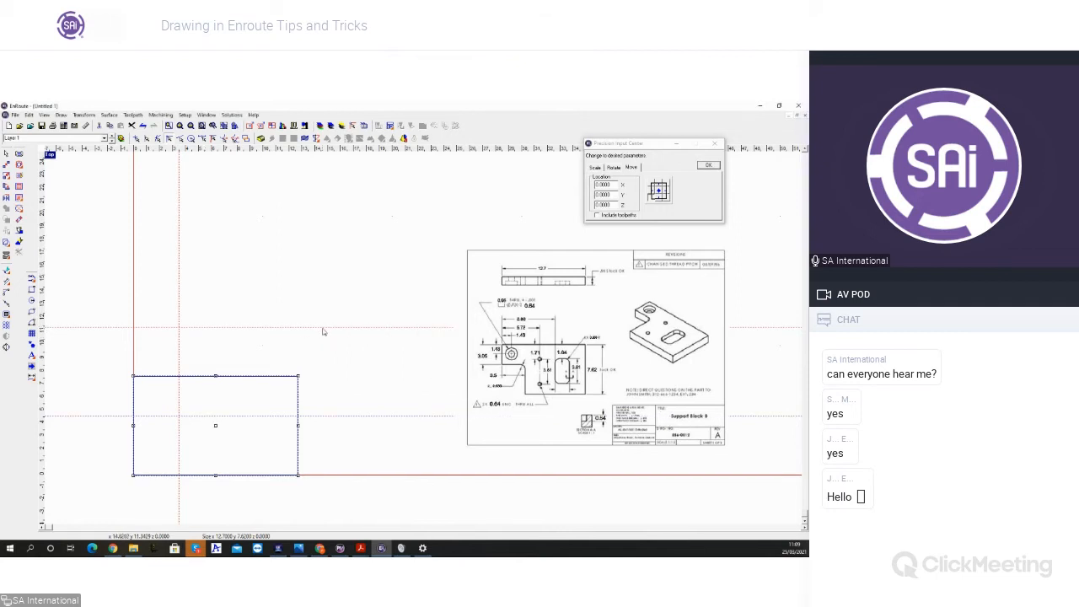
right_click(322, 331)
left_click(361, 336)
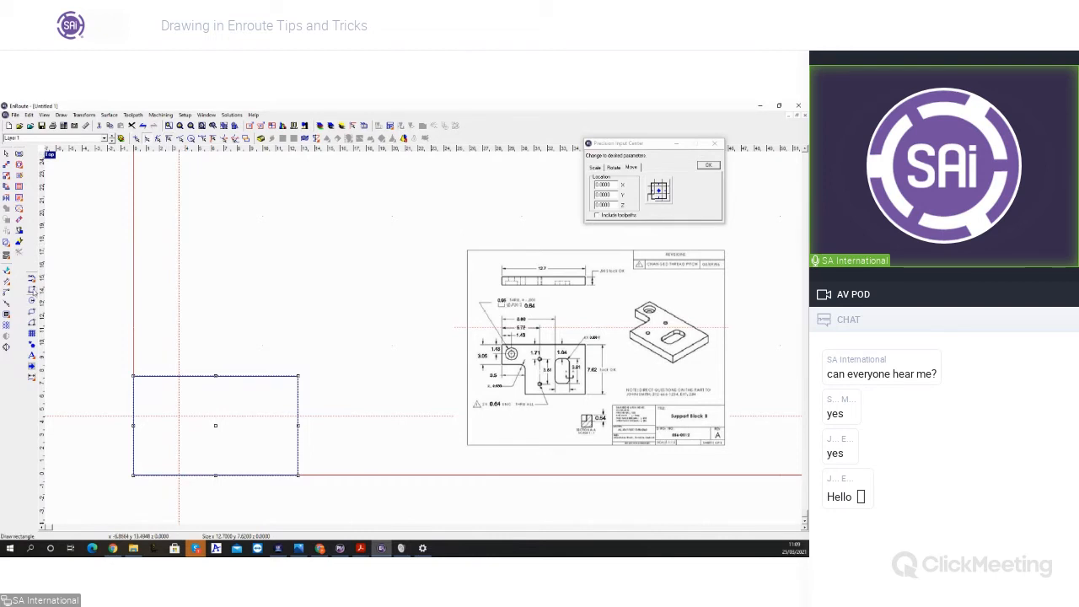
Step: Draw a filleted rectangle with corner radius 0.686, aligned to both guidelines and extending beyond the plate rectangle's lower-left corner
left_click(32, 333)
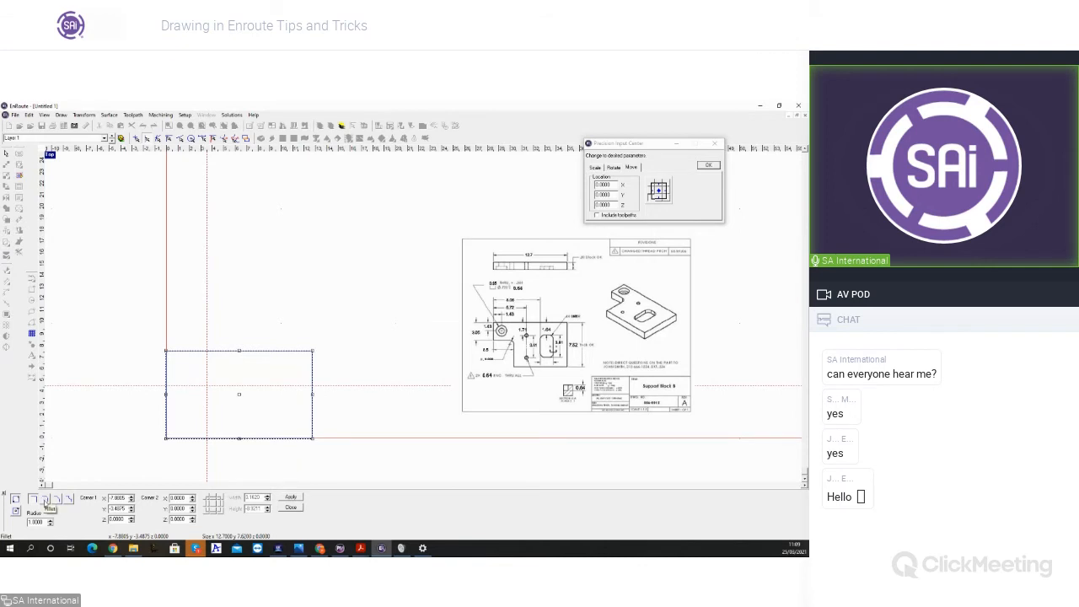
double_click(45, 523)
key("Tab")
left_click_drag(206, 472, 147, 386)
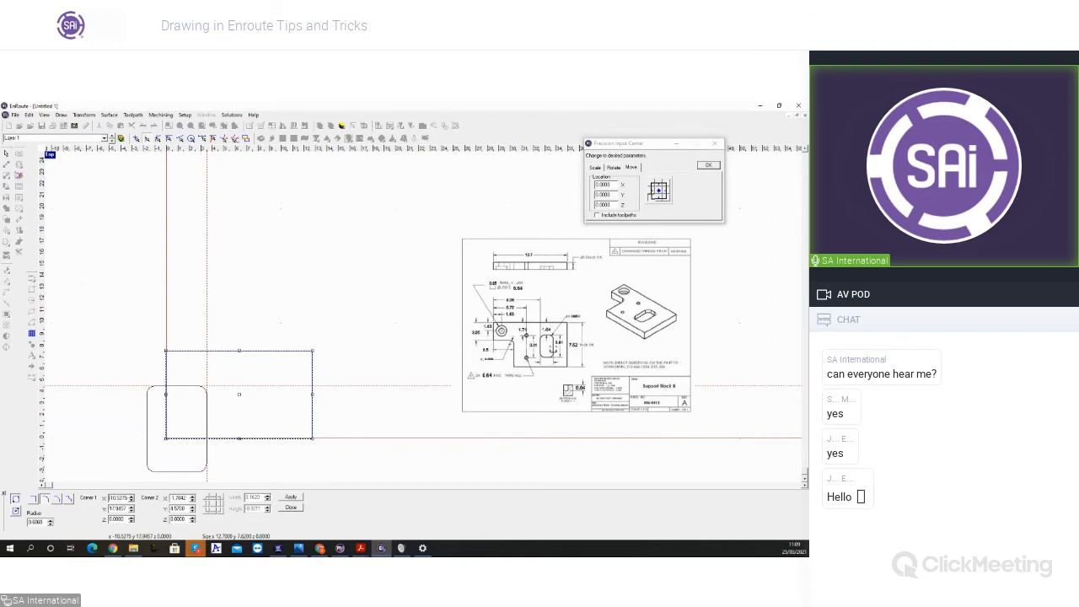
left_click(6, 153)
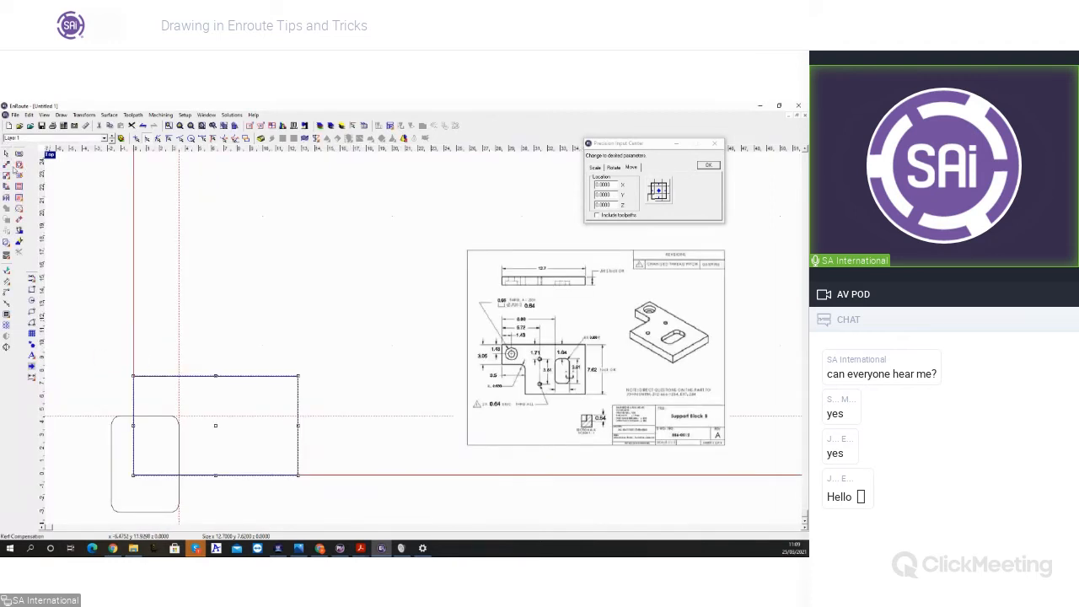
Step: Subtract the filleted rectangle from the 12.7 by 7.62 rectangle with Weld subtract and place the notched outline above them
left_click(139, 512, "shift")
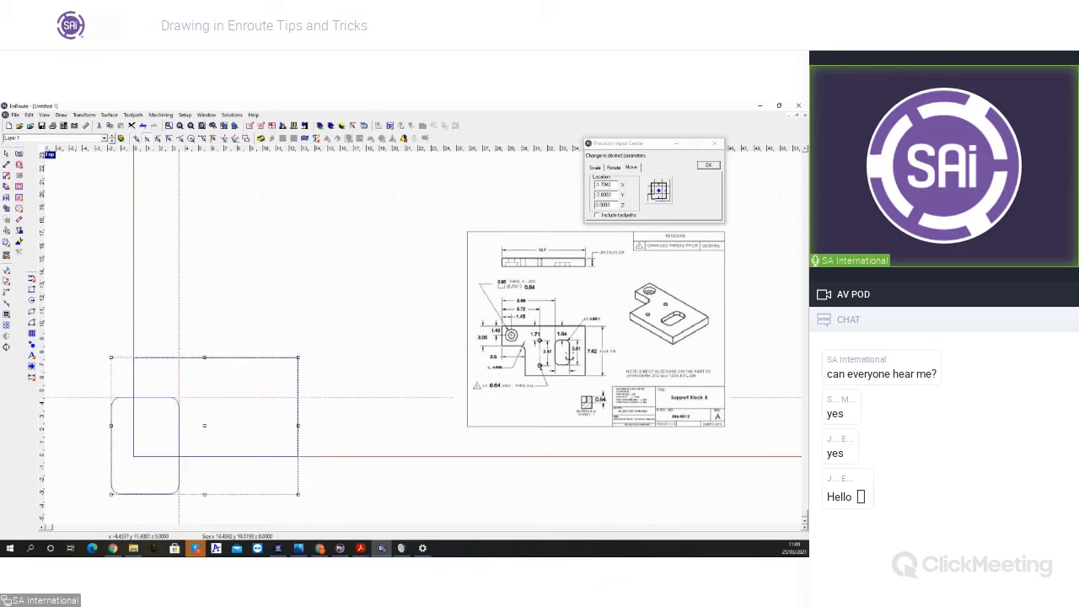
left_click(7, 243)
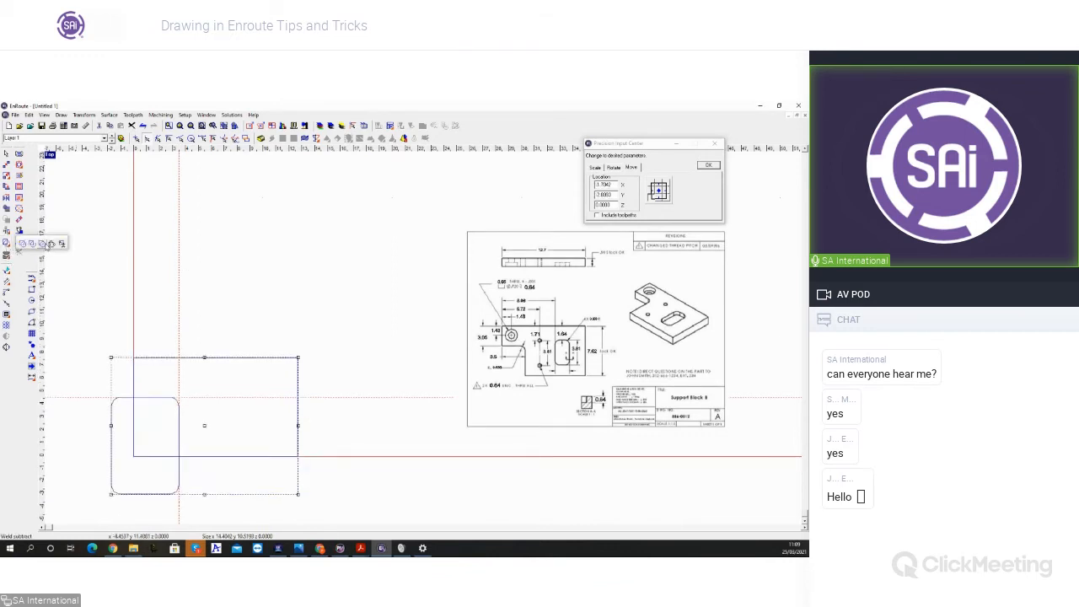
left_click(41, 245)
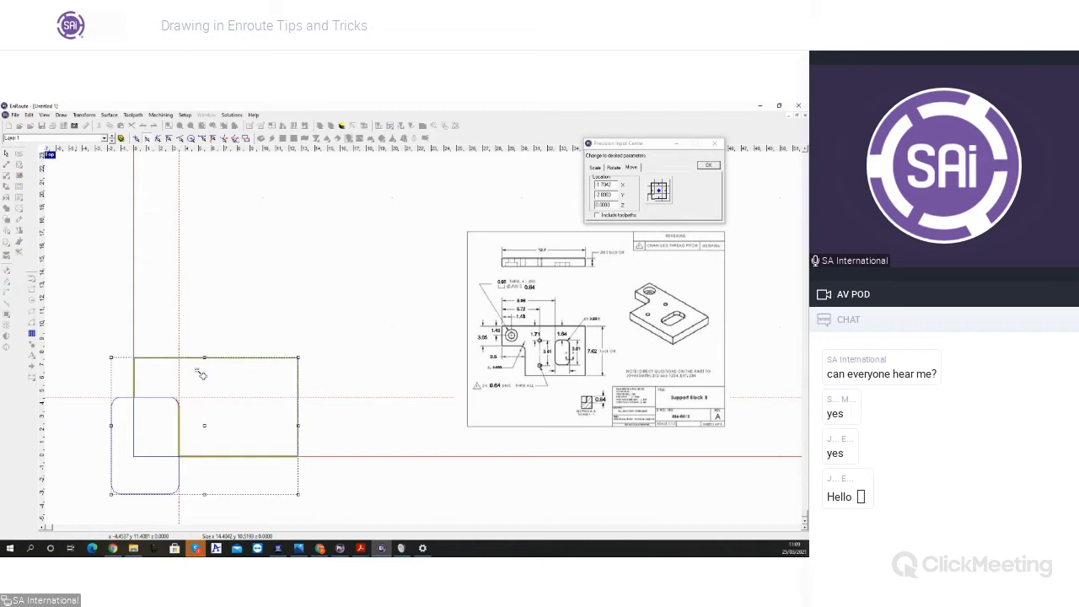
left_click_drag(219, 375, 278, 248)
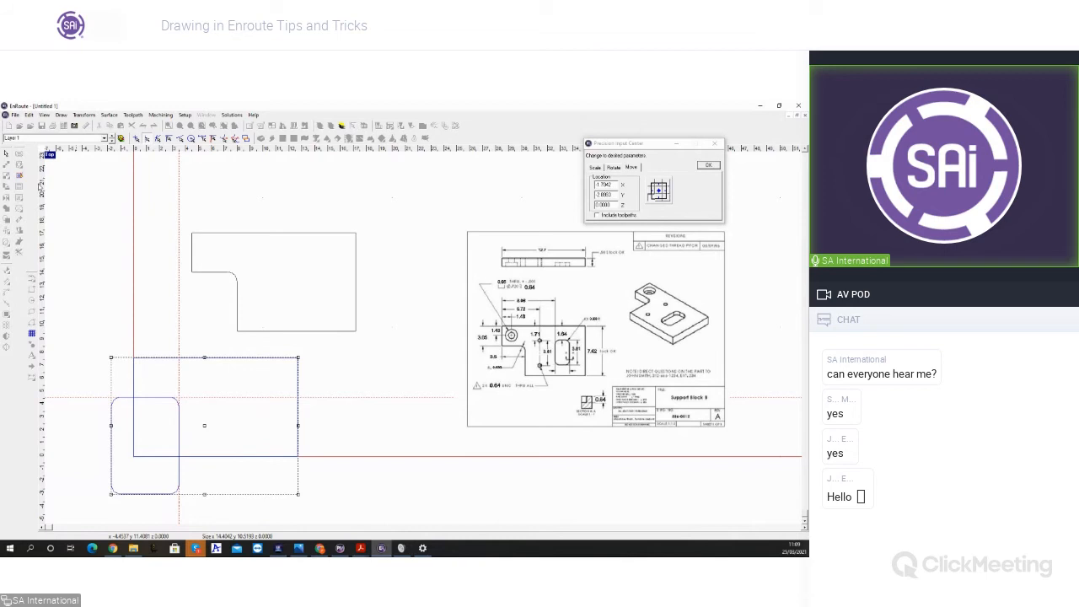
Step: Delete the leftover original rectangle and filleted rectangle, and move the notched outline down with its left edge on the vertical guideline
left_click(6, 155)
left_click_drag(76, 347, 381, 511)
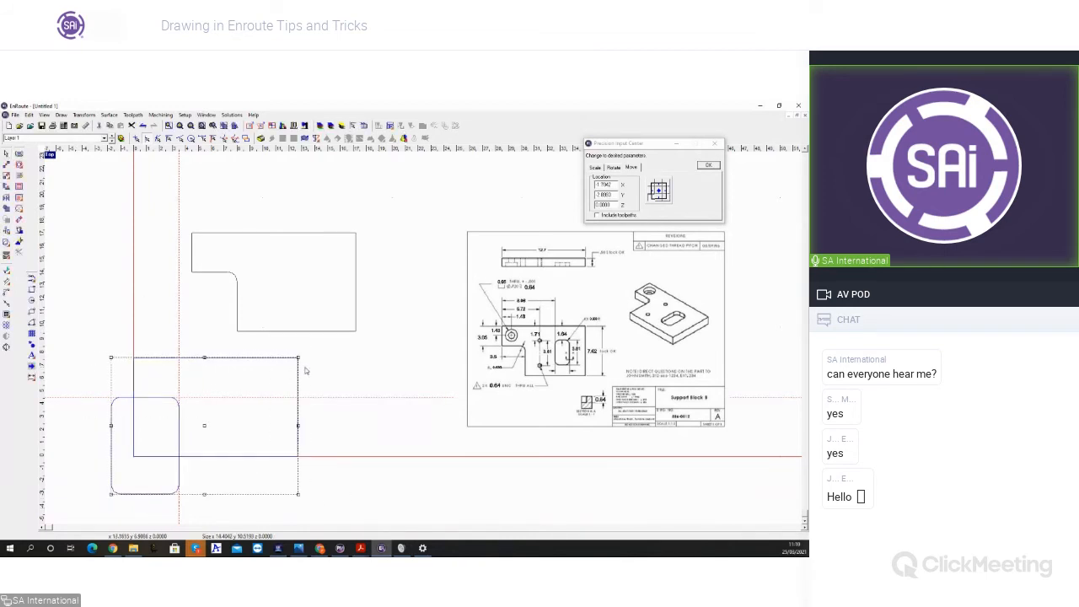
key("Delete")
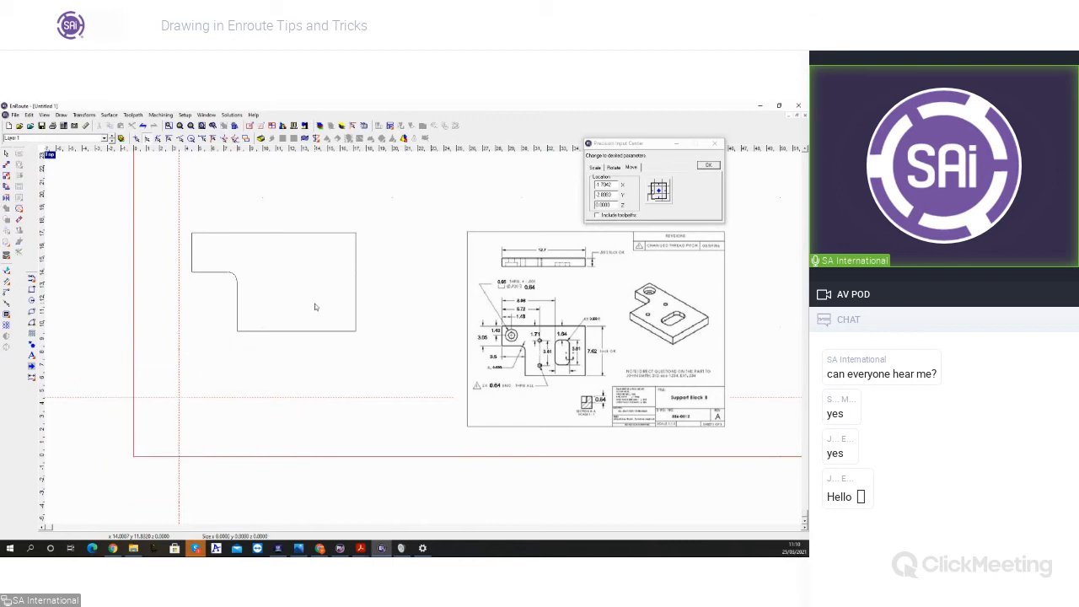
left_click(308, 279)
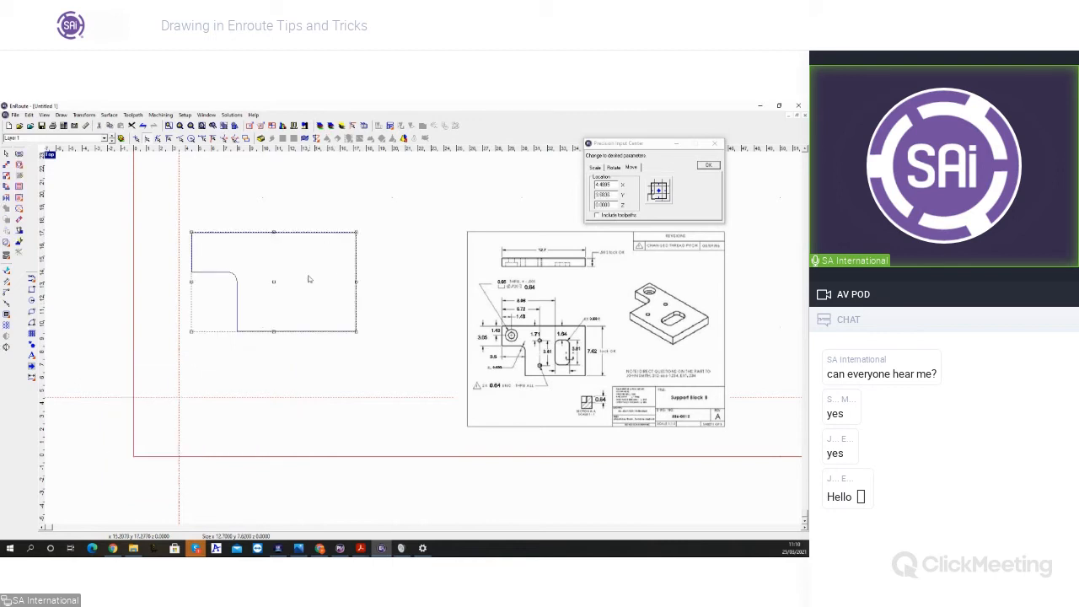
left_click_drag(274, 286, 280, 333)
left_click(195, 397)
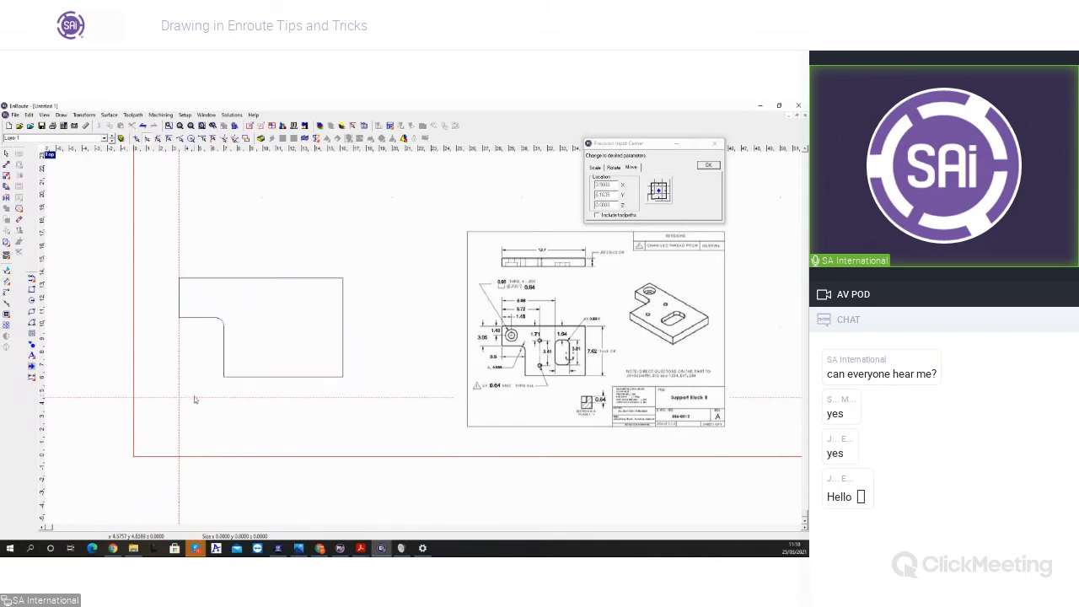
Step: Delete the horizontal guideline and the vertical guideline
right_click(198, 400)
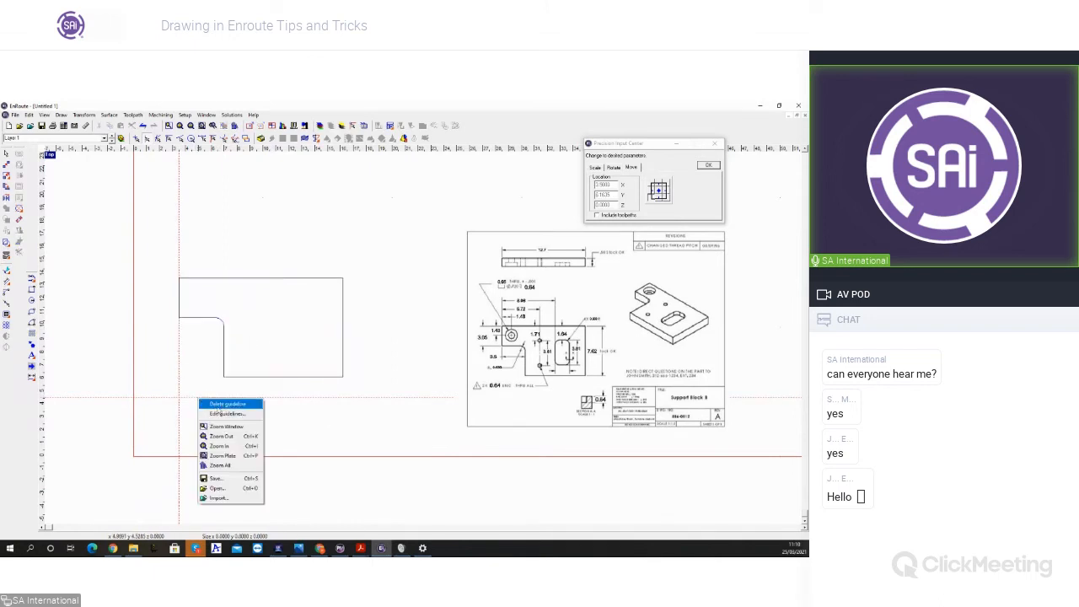
left_click(219, 405)
right_click(180, 371)
left_click(198, 374)
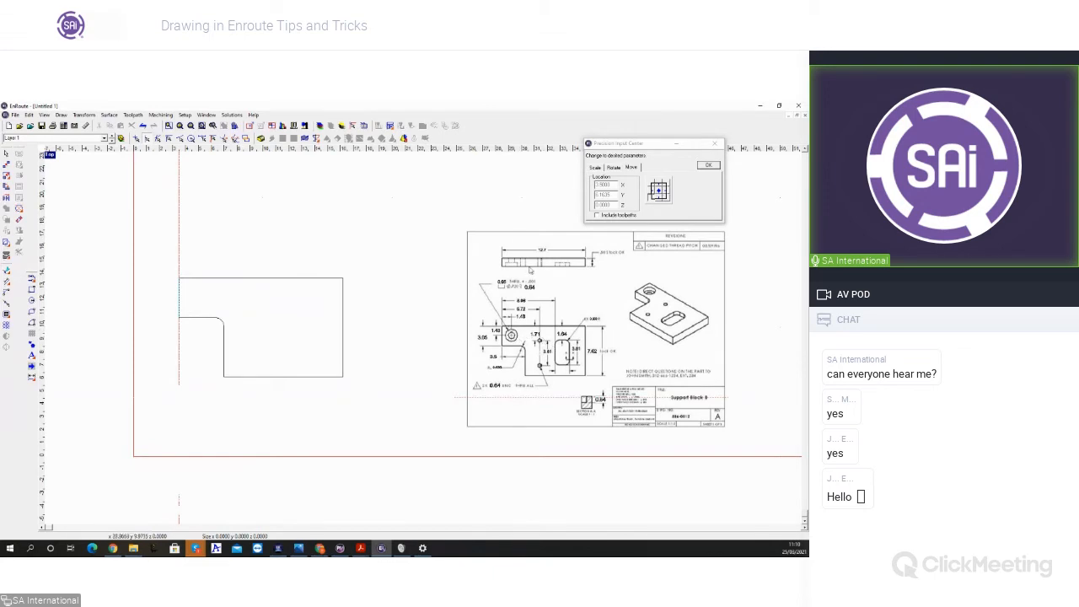
Step: Draw a circle with radius 0.475, entered as 0.95/2, above the notched plate's upper-left corner
left_click(32, 300)
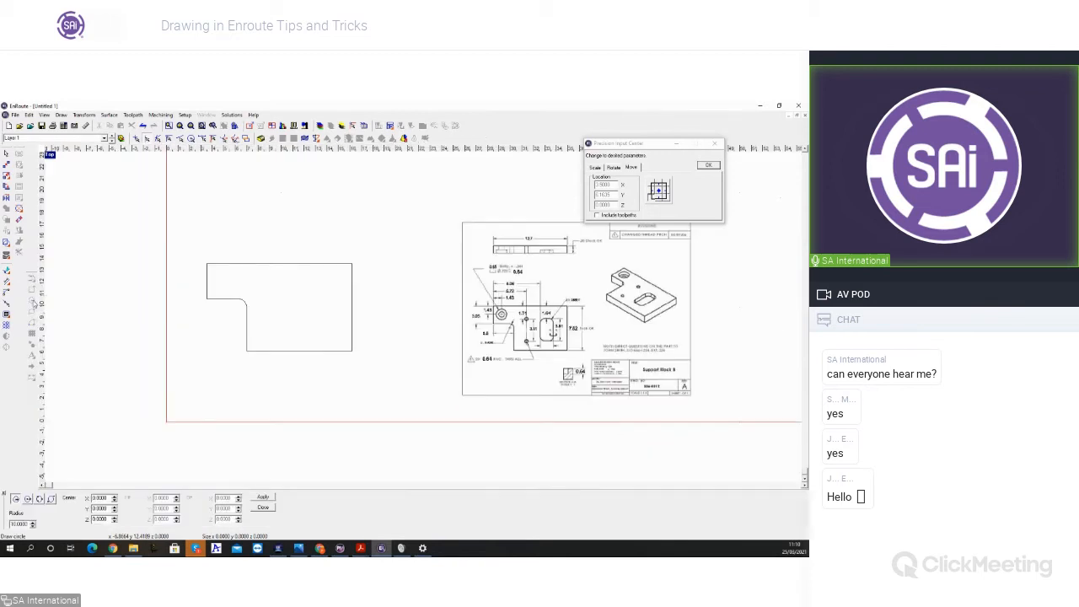
double_click(22, 523)
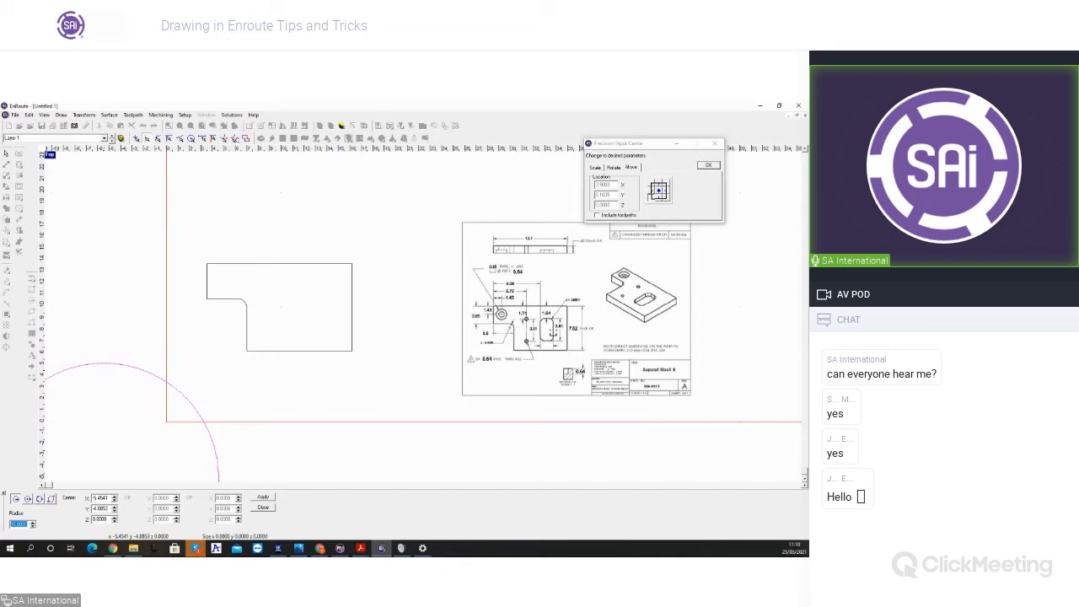
type("1.95/2")
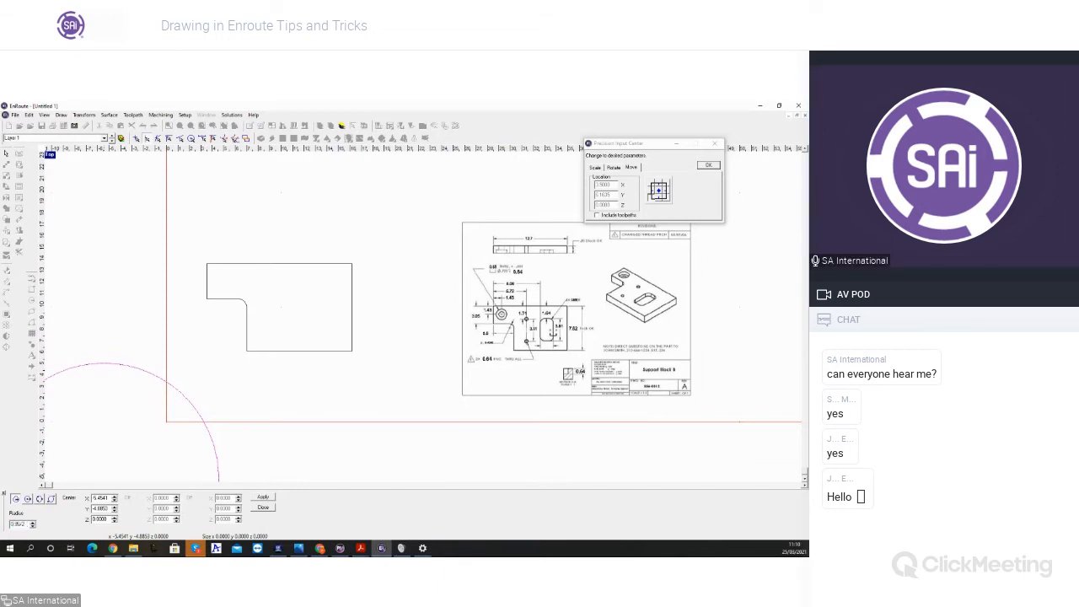
key("Tab")
left_click(185, 236)
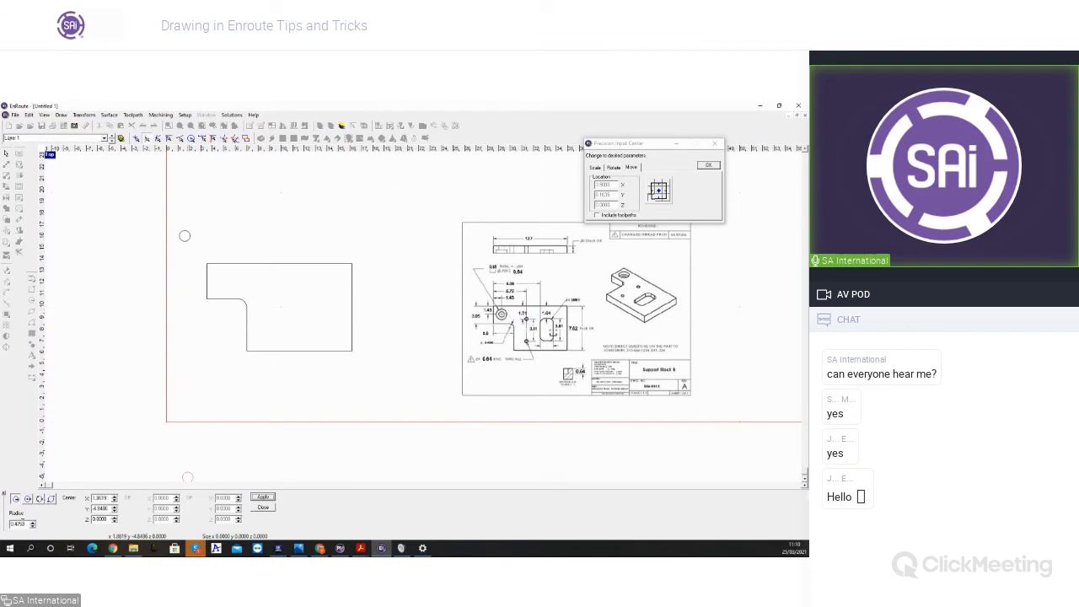
Step: Draw two circles with radius 0.32 above the plate, to the upper right of the larger circle
left_click_drag(27, 524, 4, 525)
type("00")
left_click(213, 212)
left_click(238, 204)
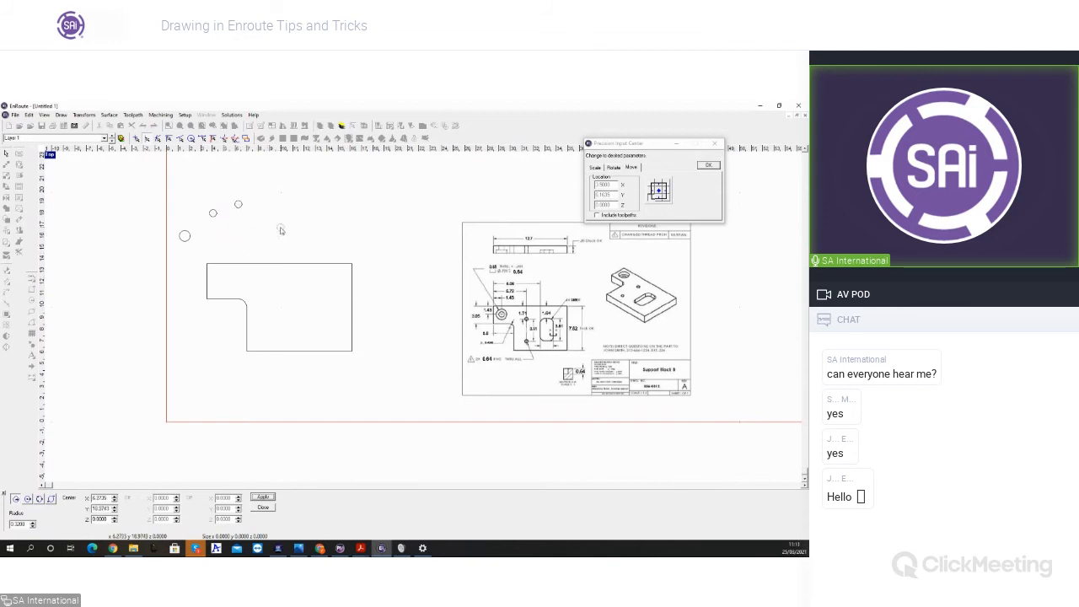
key("Escape")
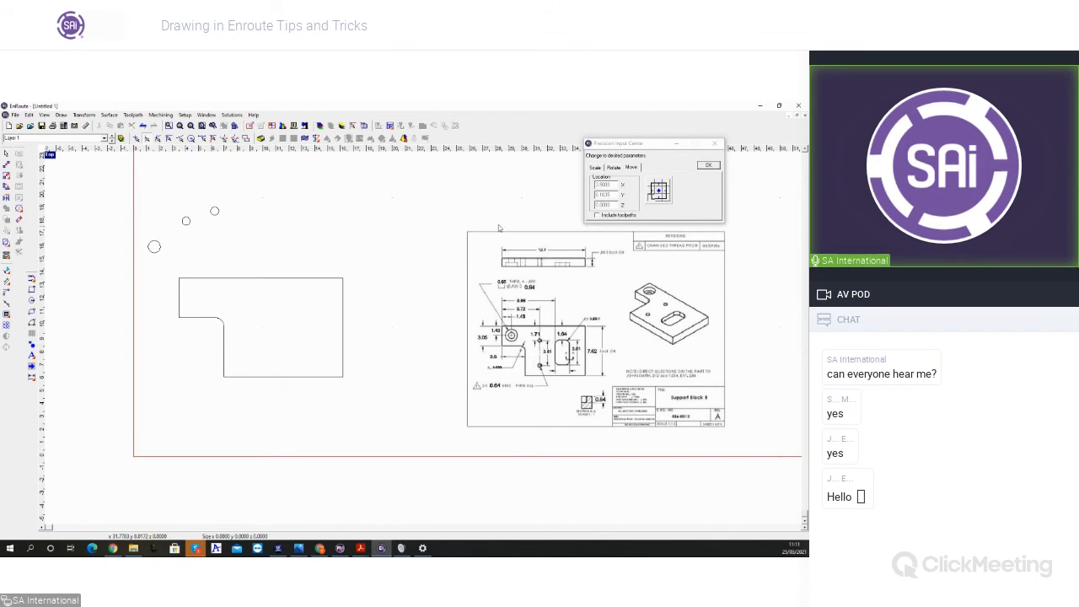
Step: Array the rightmost small circle into 2 rows and 1 column with a vertical spacing of 3.81
left_click(218, 211)
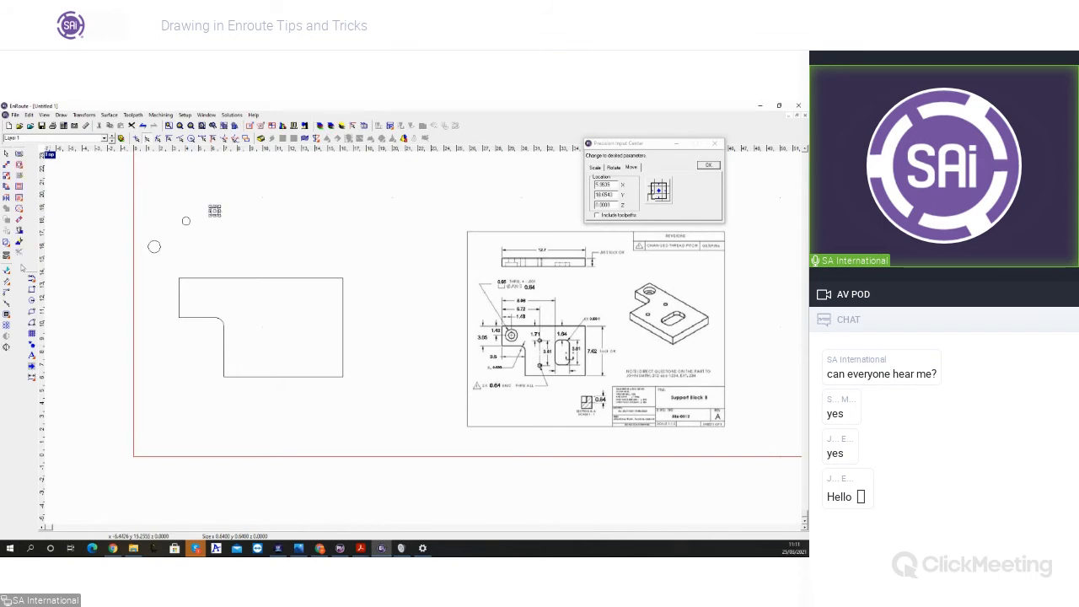
left_click(7, 327)
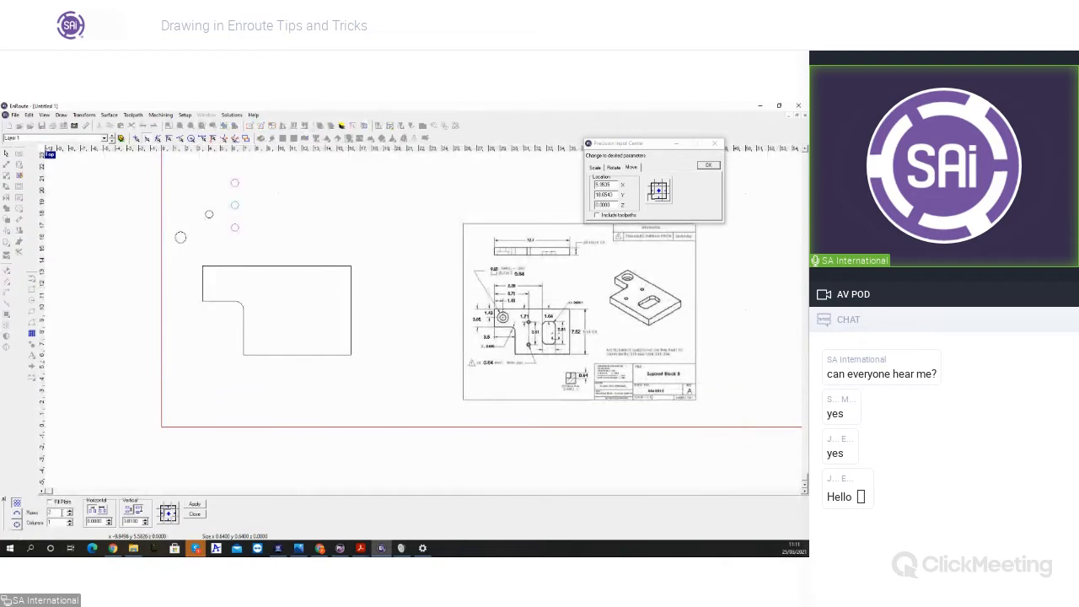
left_click(139, 522)
left_click_drag(139, 521, 82, 521)
left_click(197, 504)
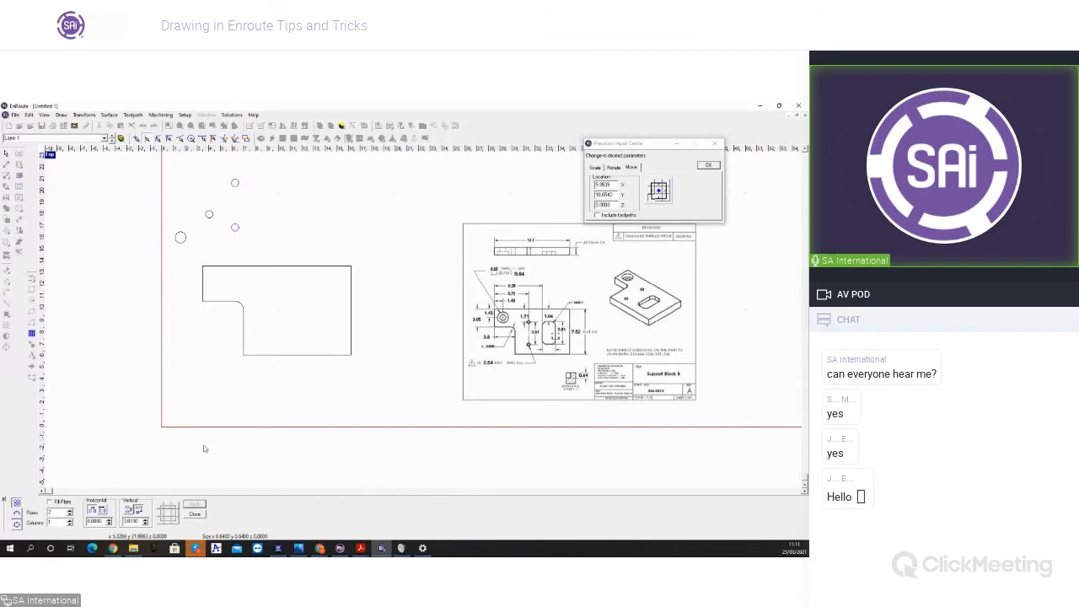
left_click(195, 514)
Step: Move the arrayed pair of circles so that the upper circle's centre snaps onto the plate's upper-left corner
left_click_drag(203, 180, 248, 260)
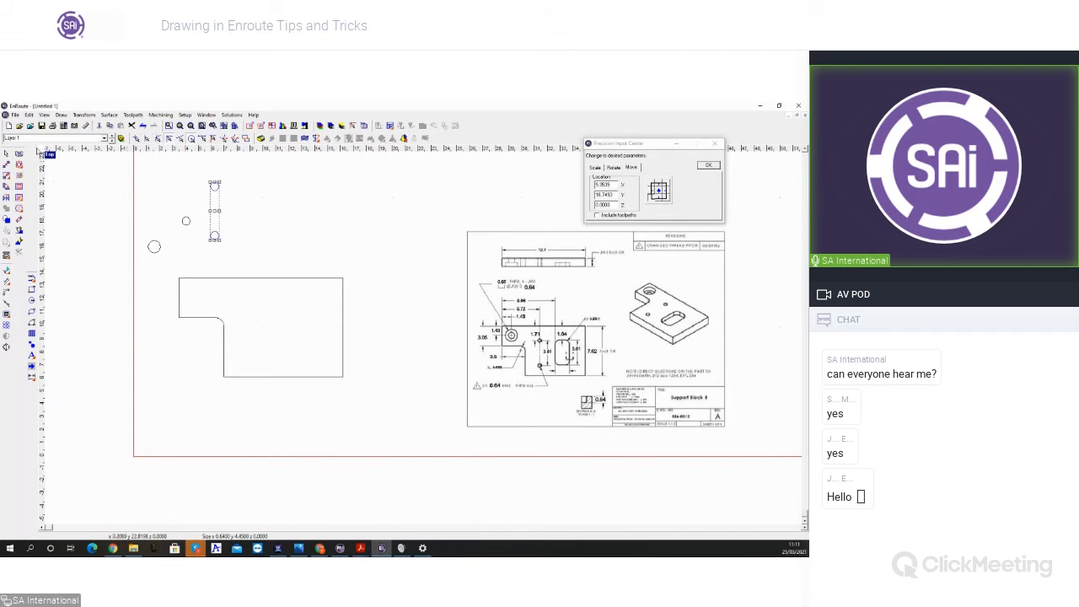
left_click(8, 177)
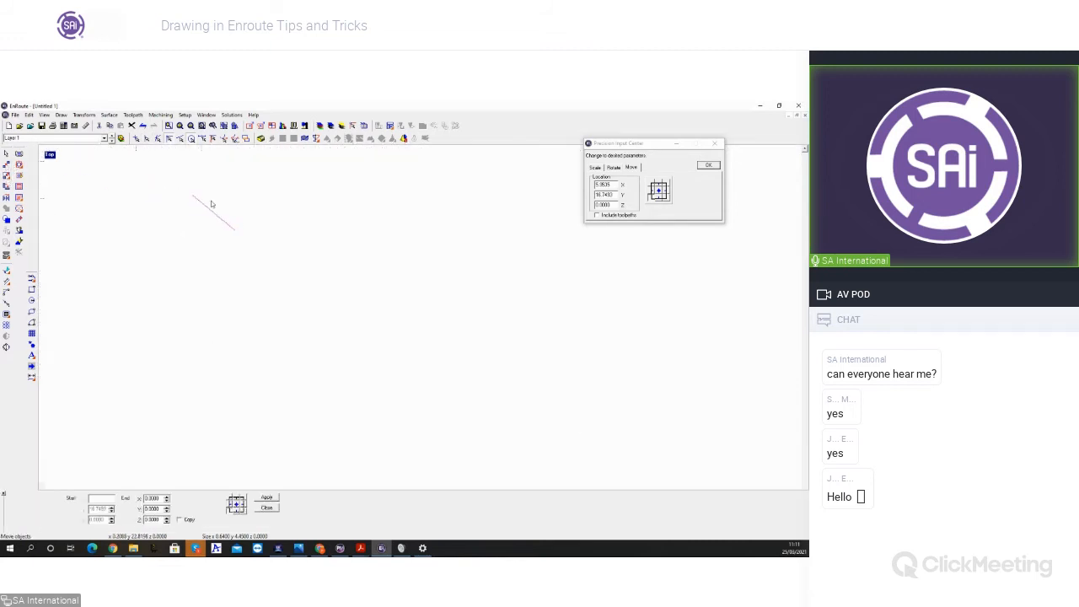
mouse_move(241, 179)
left_mouse_down()
mouse_move(258, 289)
mouse_move(253, 185)
mouse_move(264, 192)
left_mouse_up()
left_click(261, 191)
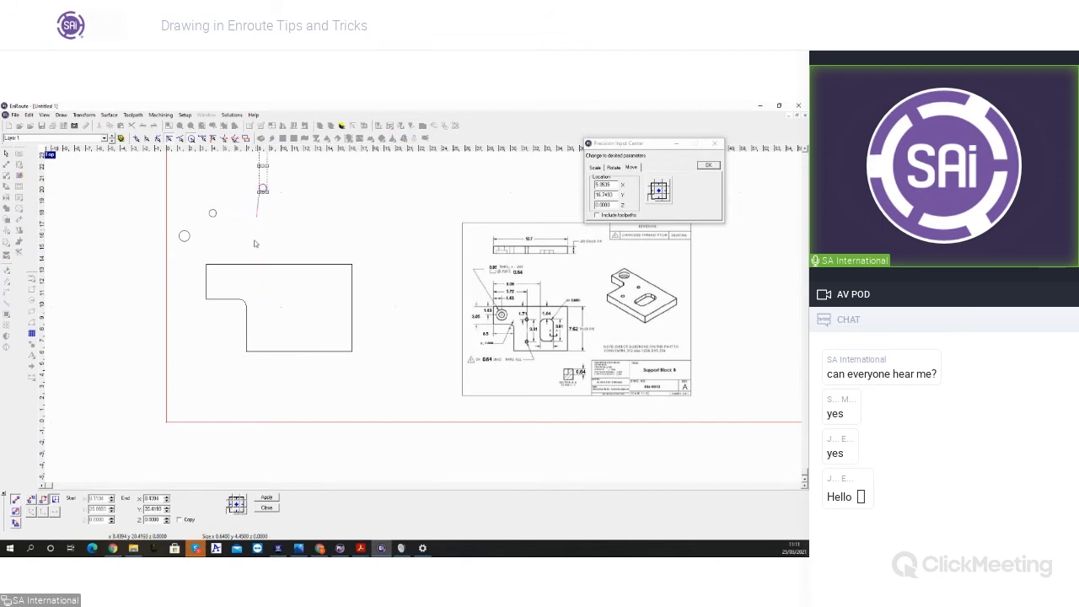
left_click(208, 264)
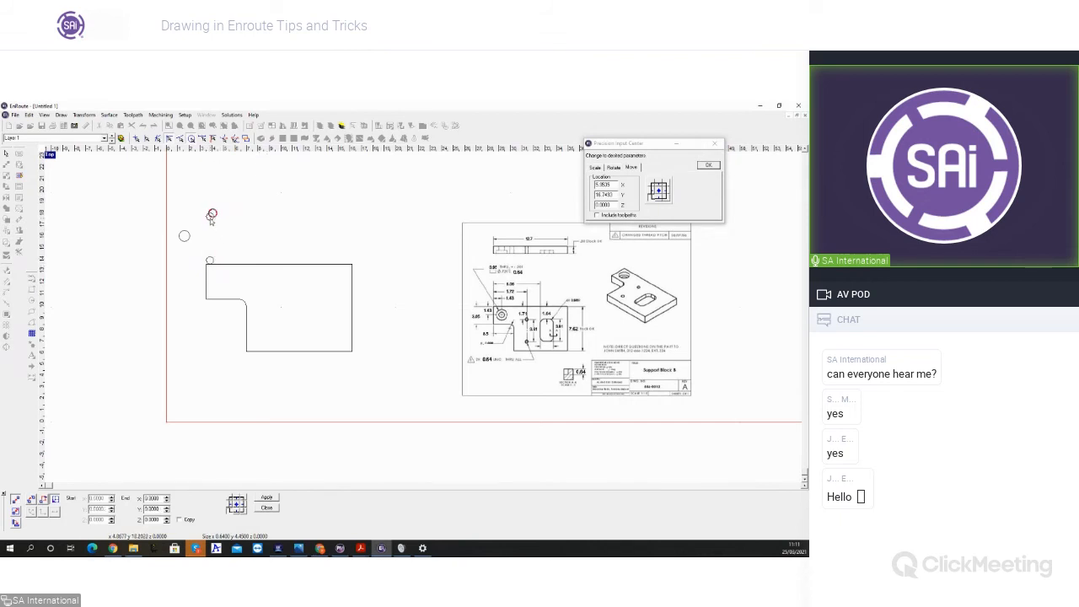
left_click(211, 216)
key("Escape")
left_click(206, 264)
left_click(281, 227)
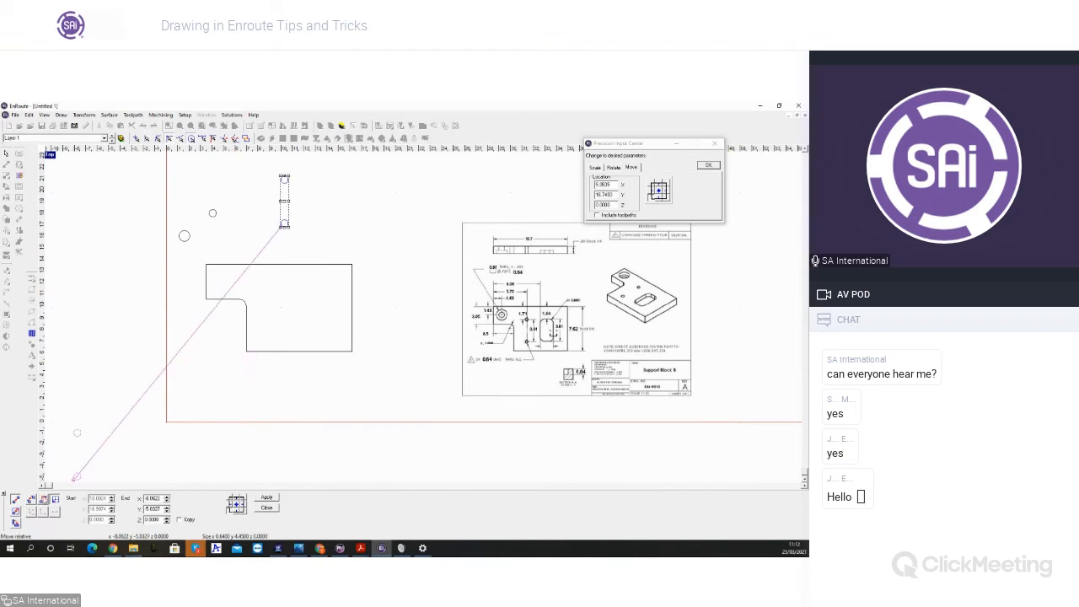
left_click(43, 501)
left_click(285, 179)
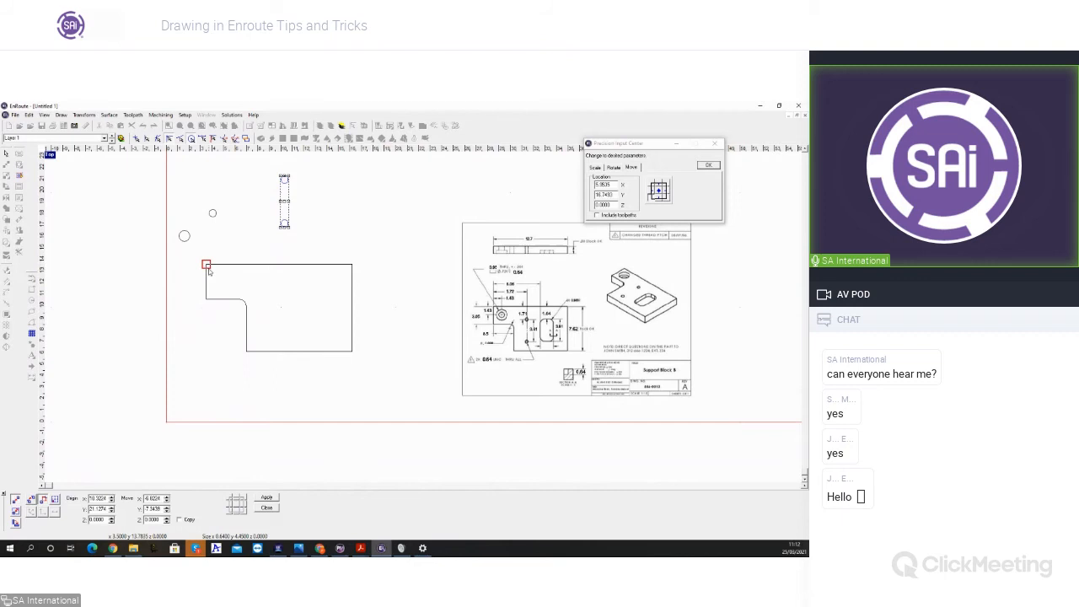
left_click(207, 265)
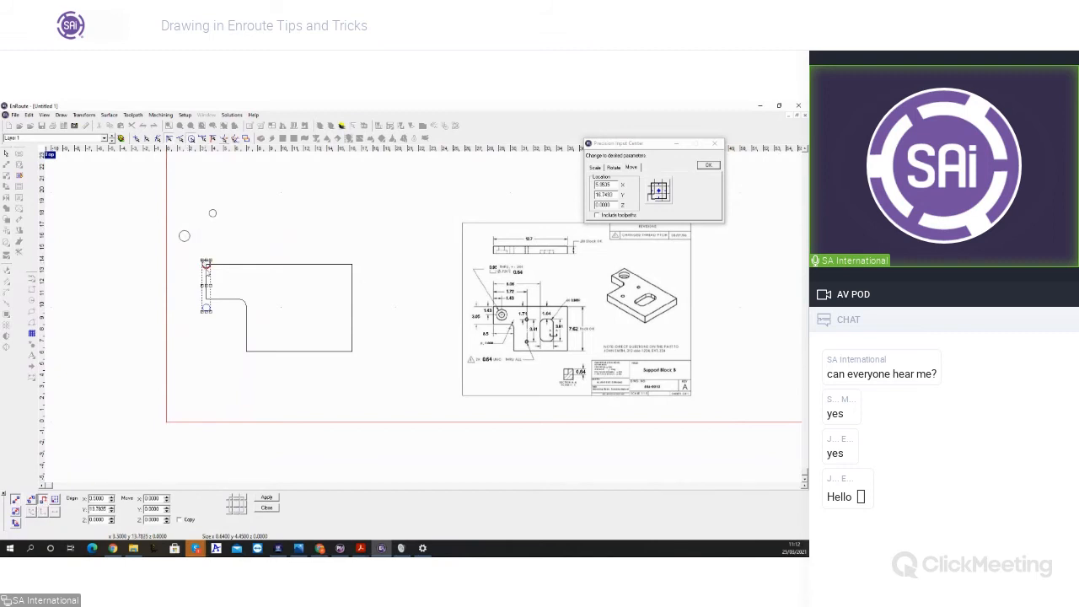
Step: Move the pair of circles from the plate's upper-left corner by 5.72 in X and -1.71 in Y
left_click(216, 272)
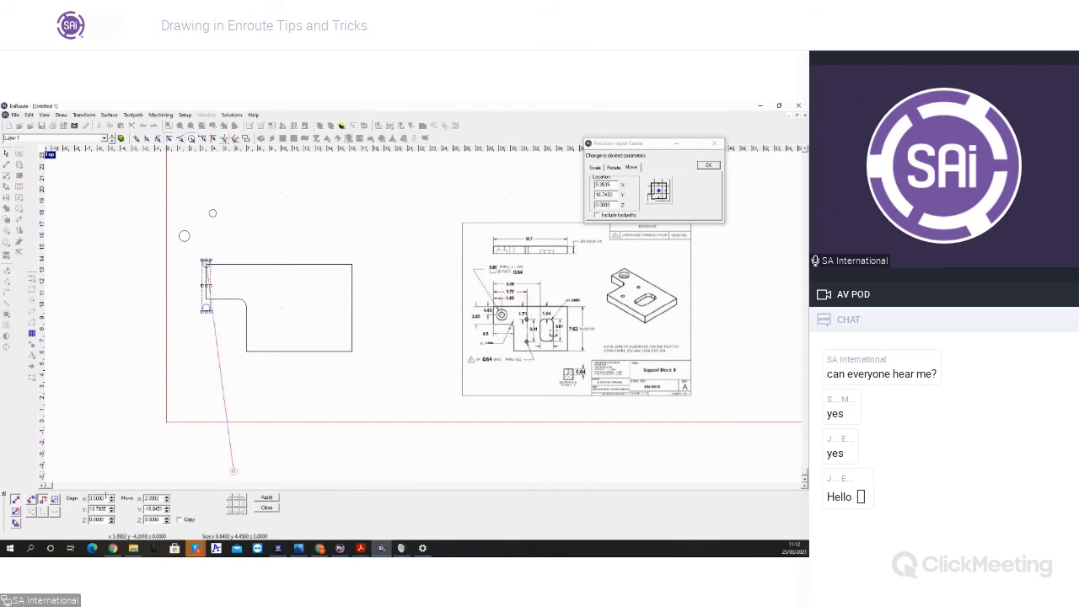
left_click_drag(160, 498, 121, 498)
type("0")
key("Tab")
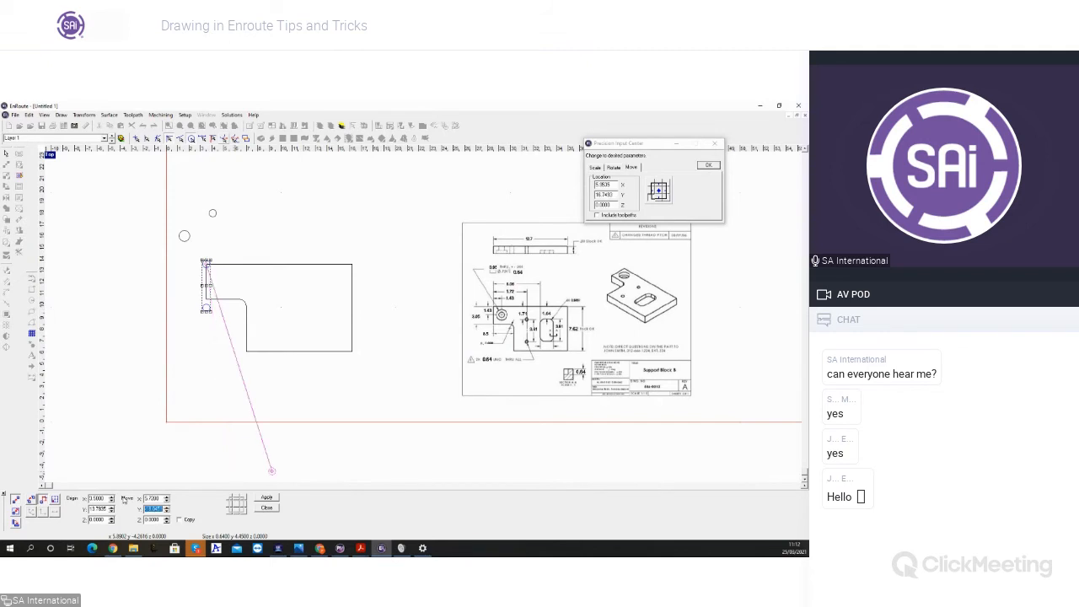
type("-")
left_click(261, 499)
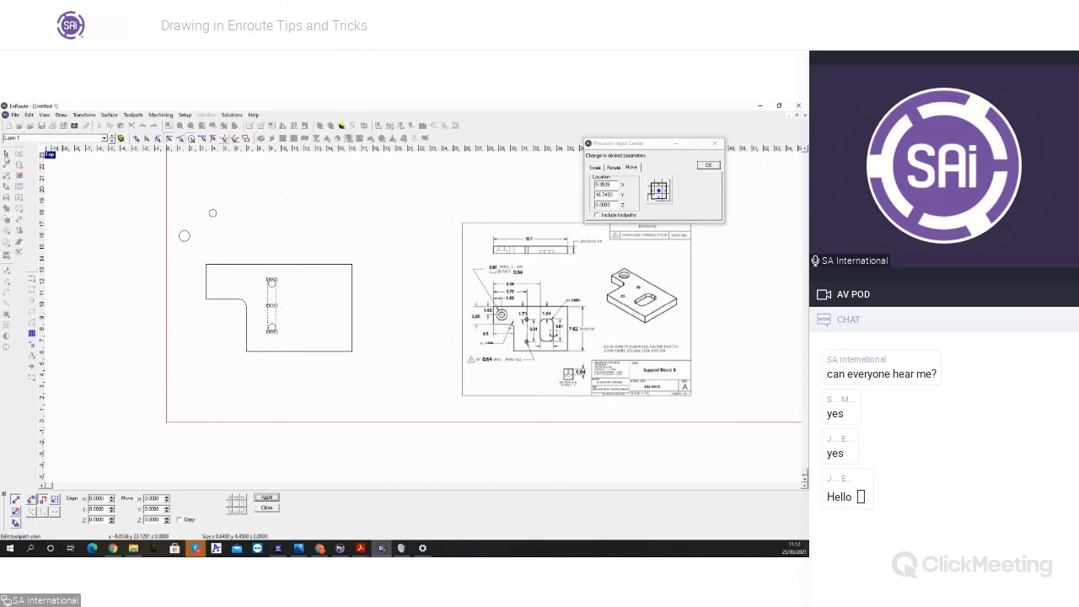
Step: Move the larger circle by its centre onto the plate's upper-left corner
left_click(5, 154)
left_click(156, 253)
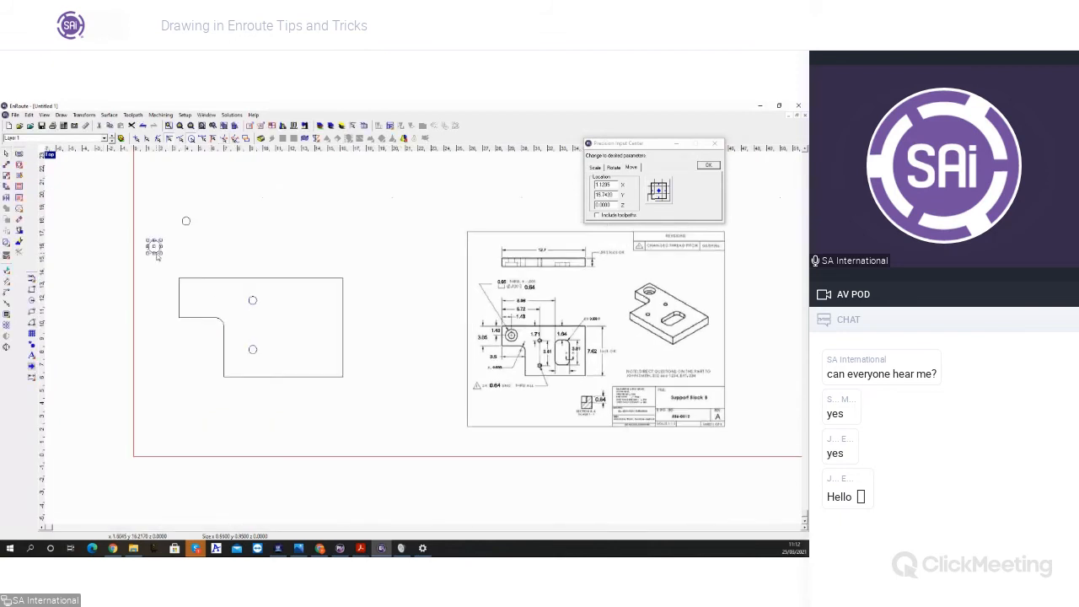
left_click(6, 165)
left_click(185, 236)
left_click(207, 265)
left_click(206, 265)
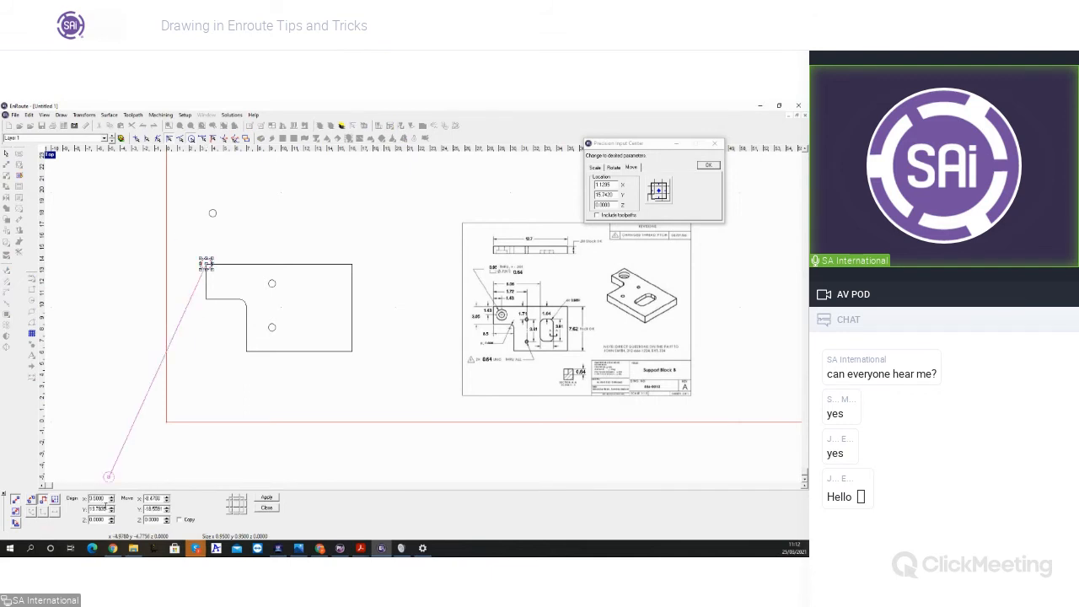
Step: Move the larger circle from the plate's upper-left corner by 1.43 in X and -1.43 in Y
left_click_drag(161, 499, 138, 498)
type("1.1")
key("Tab")
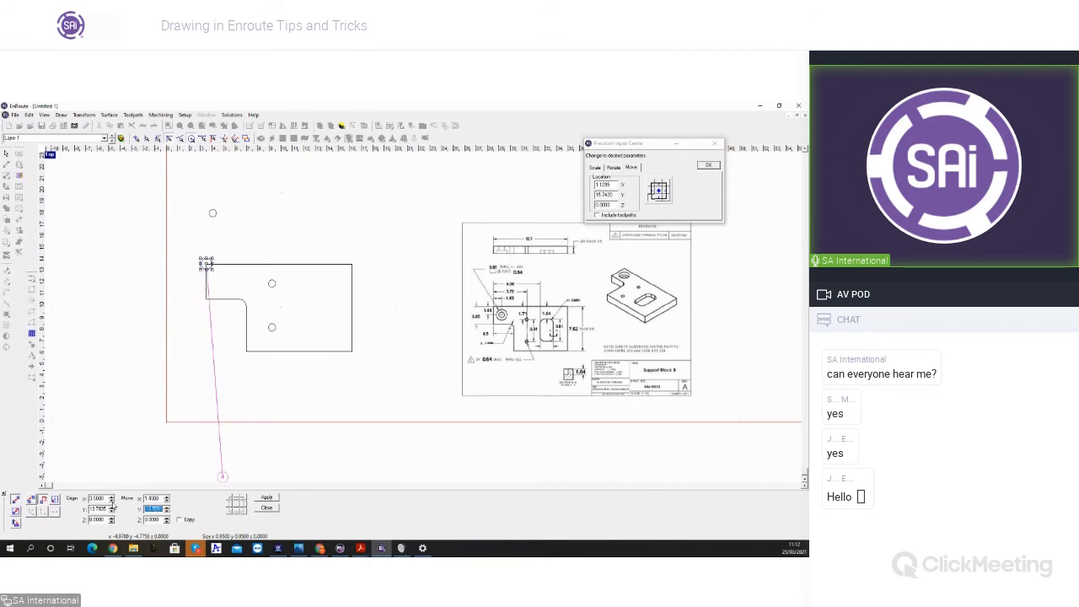
type("1.43")
key("Tab")
left_click(268, 497)
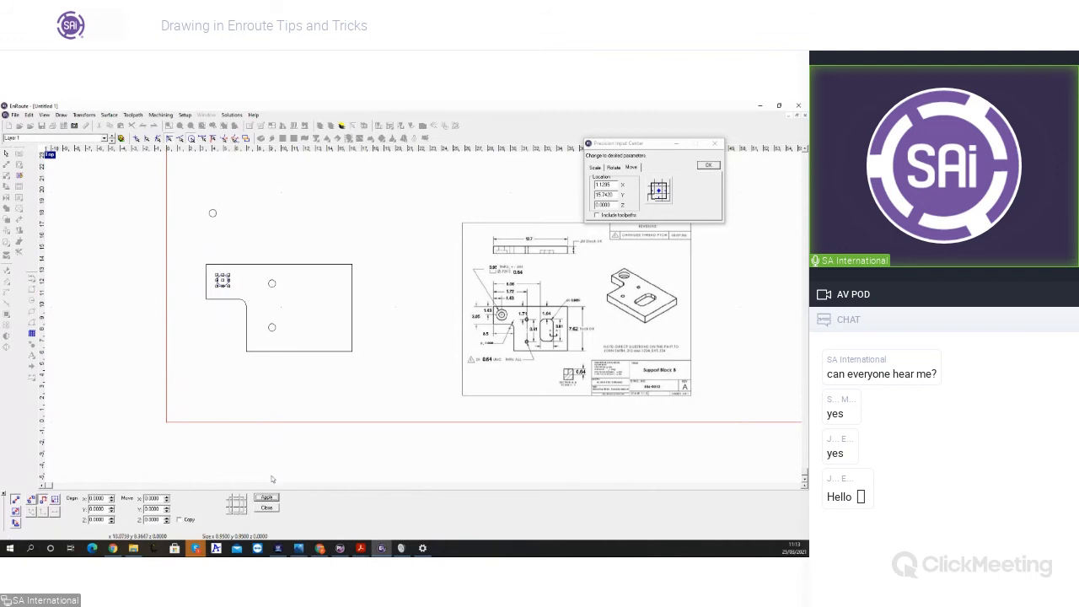
left_click(268, 507)
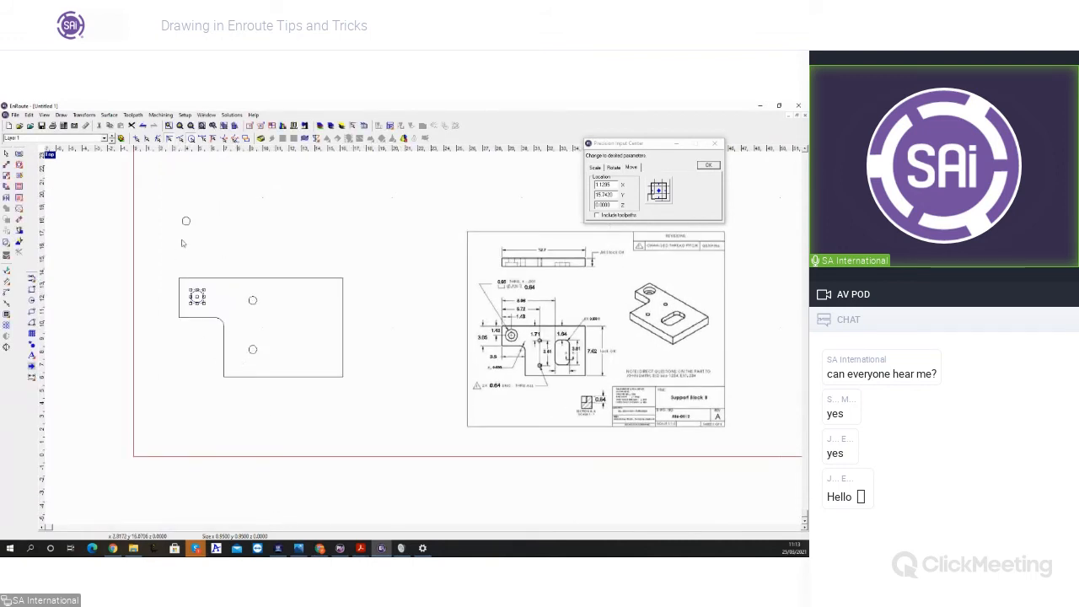
Step: Move the remaining small circle above the plate onto the centre of the larger circle, making the two concentric
left_click(186, 221)
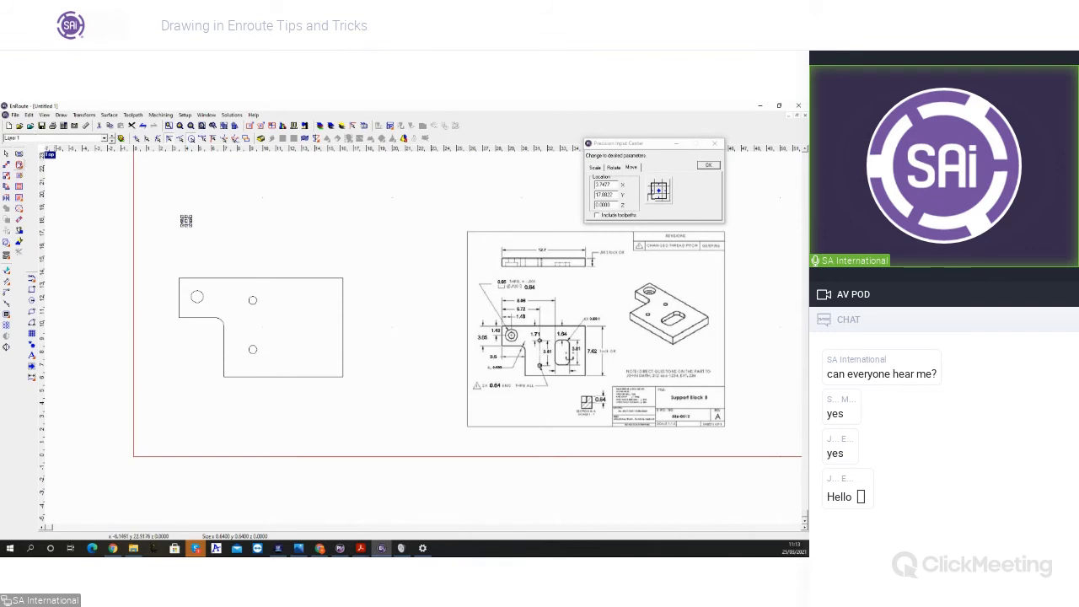
left_click(8, 166)
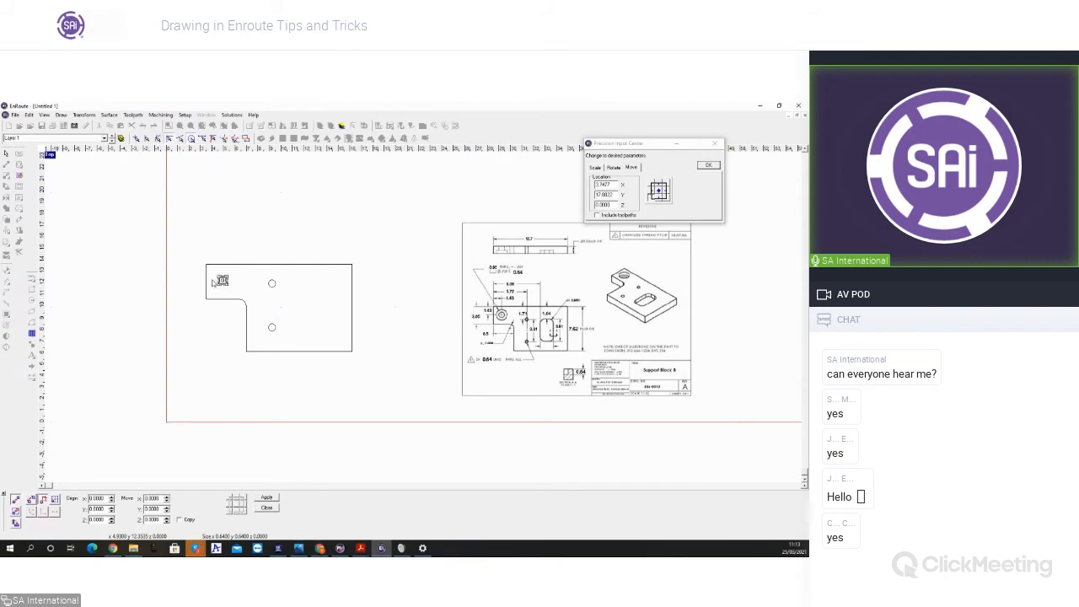
scroll(218, 282, "up", 3)
scroll(183, 243, "down", 2)
scroll(196, 264, "down", 3)
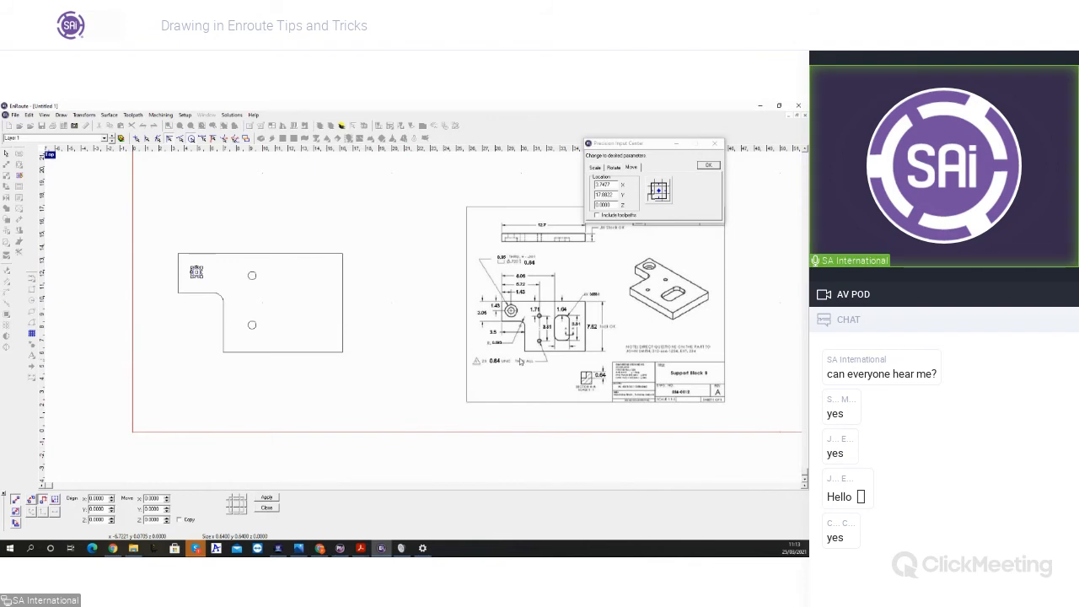
left_click(267, 508)
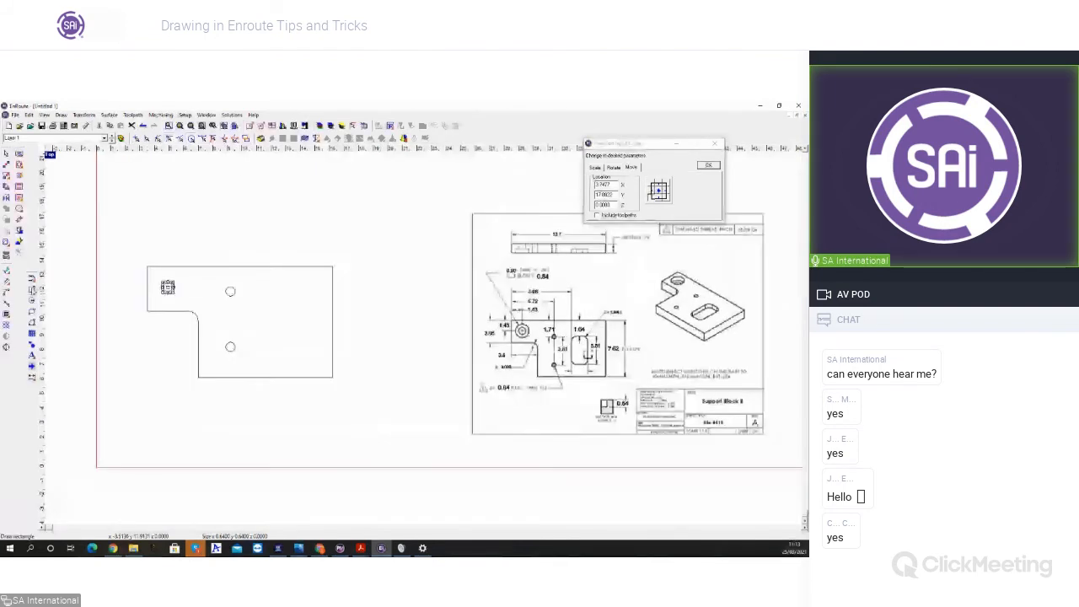
Step: Draw a rounded rectangle about 2.77 wide and 4.4 high in the empty area below the plate's notch
left_click(31, 333)
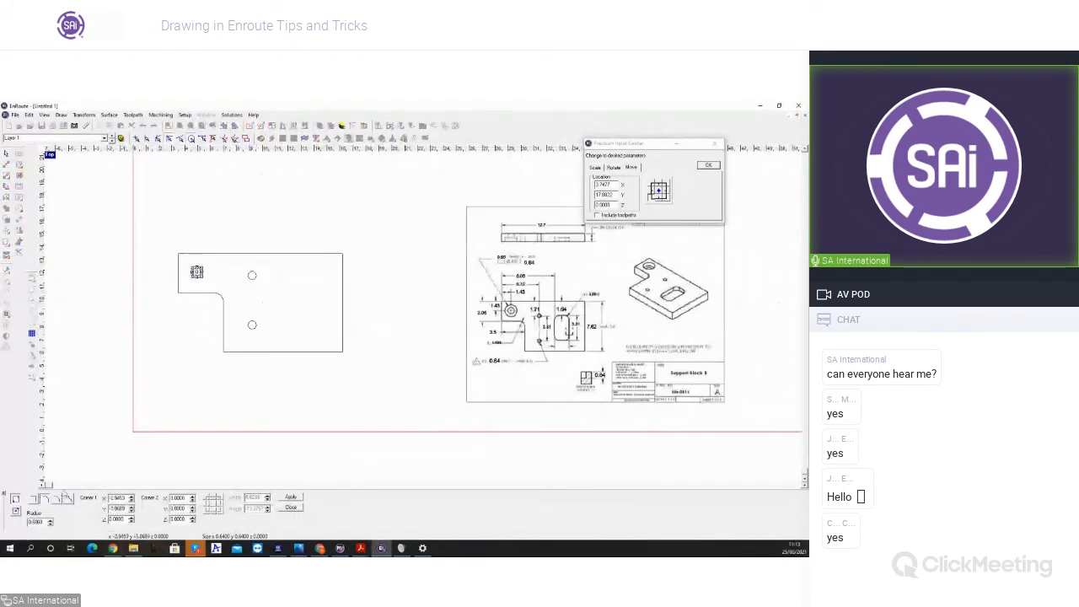
mouse_move(146, 349)
left_mouse_down()
mouse_move(182, 413)
mouse_move(77, 481)
mouse_move(189, 394)
mouse_move(175, 416)
mouse_move(181, 407)
left_mouse_up()
key("Escape")
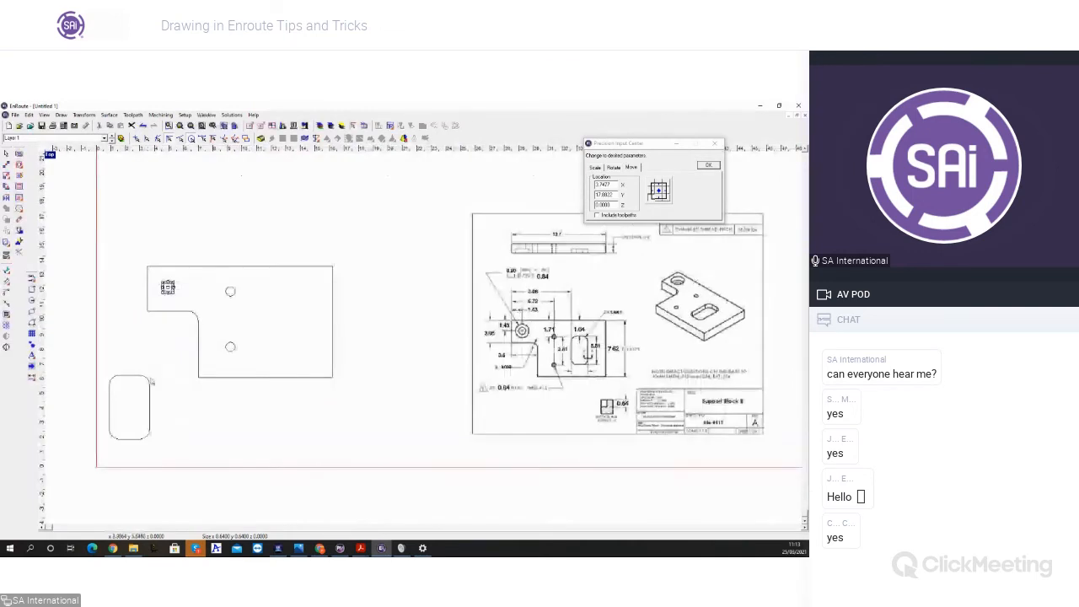
Step: Resize the rounded rectangle to a width of 1.64 and a height of 3.81
left_click(135, 378)
left_click(595, 167)
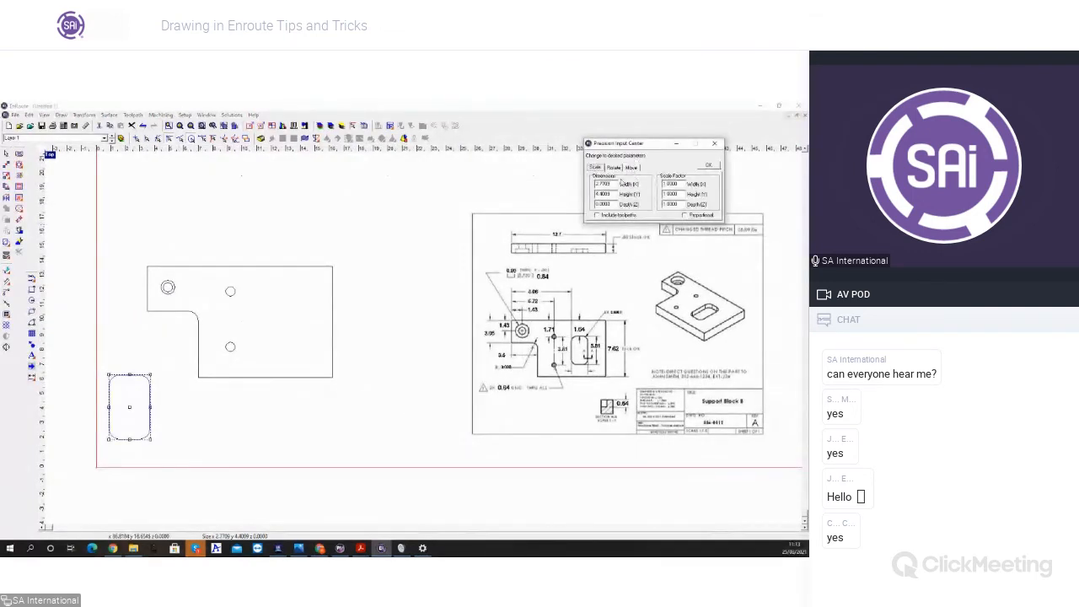
double_click(613, 183)
type("1.64")
double_click(602, 195)
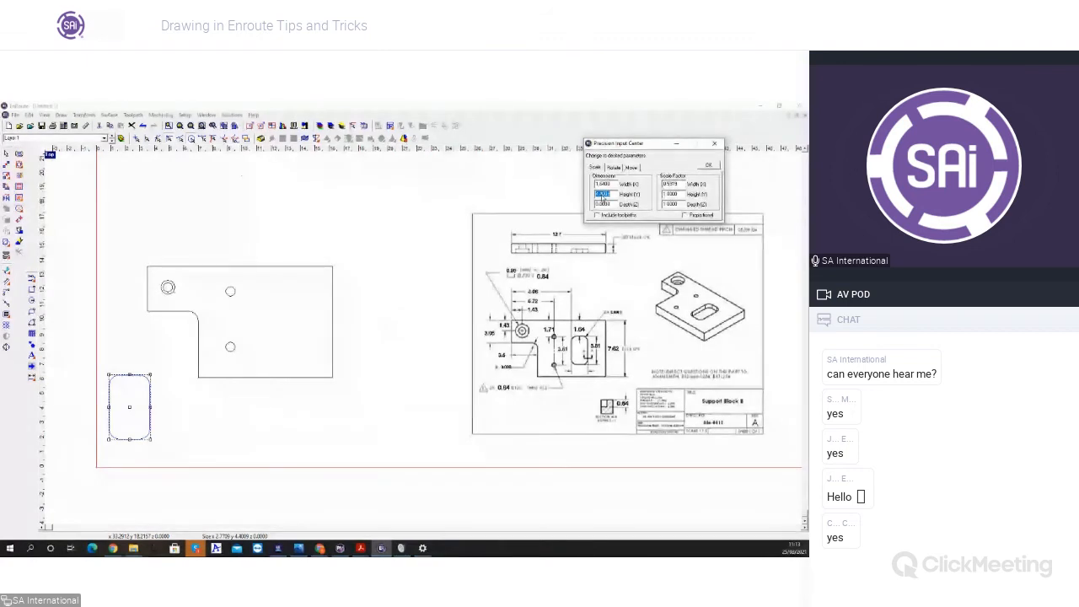
type("3.8")
key("Tab")
left_click(710, 166)
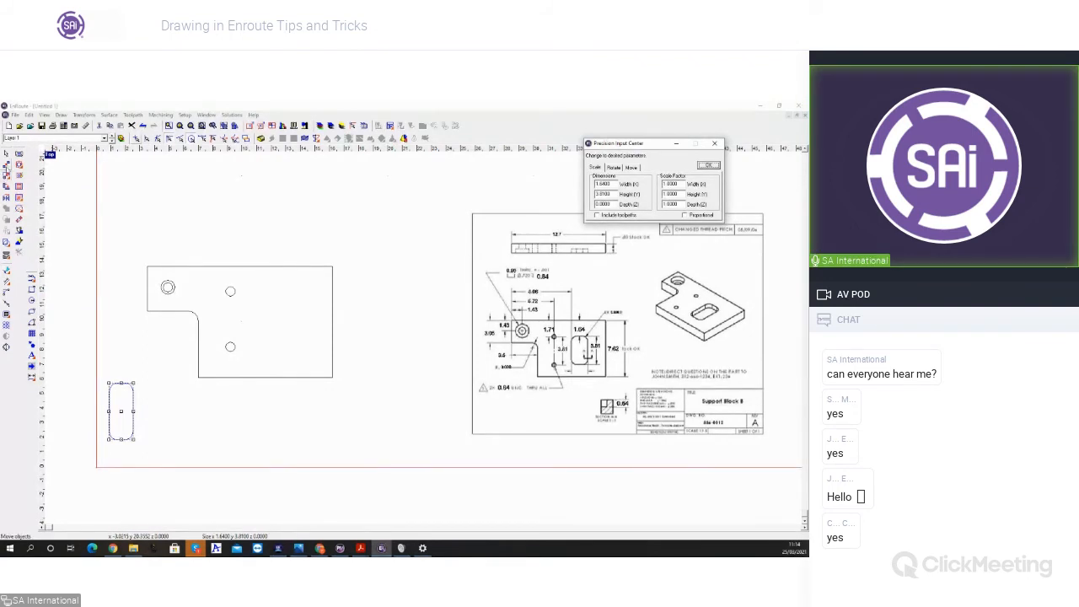
Step: Move the rounded rectangle by its upper-left corner onto the plate's upper-left corner
left_click(7, 166)
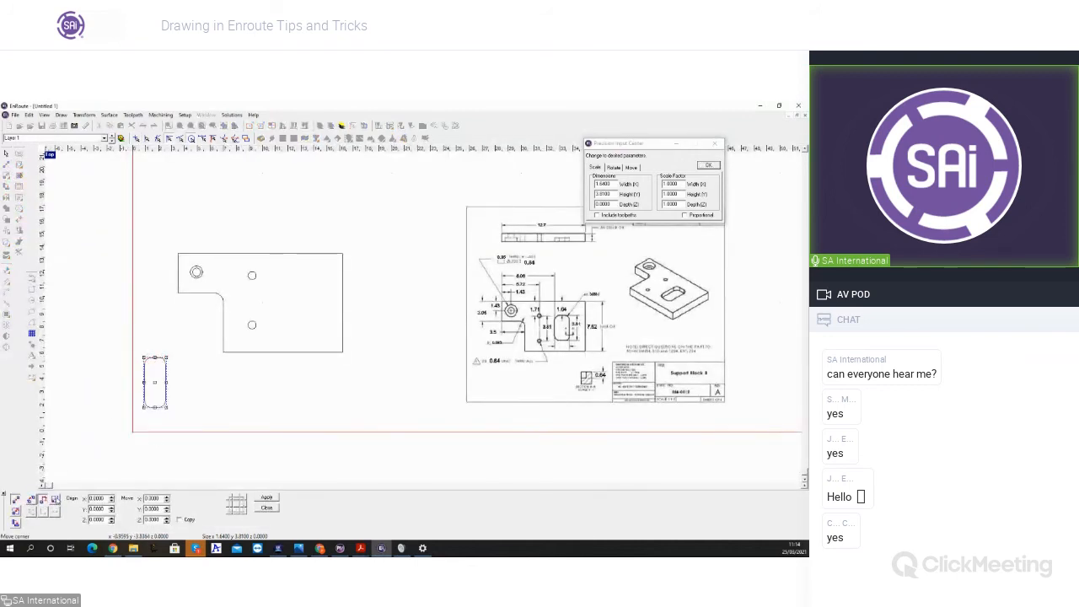
left_click(55, 500)
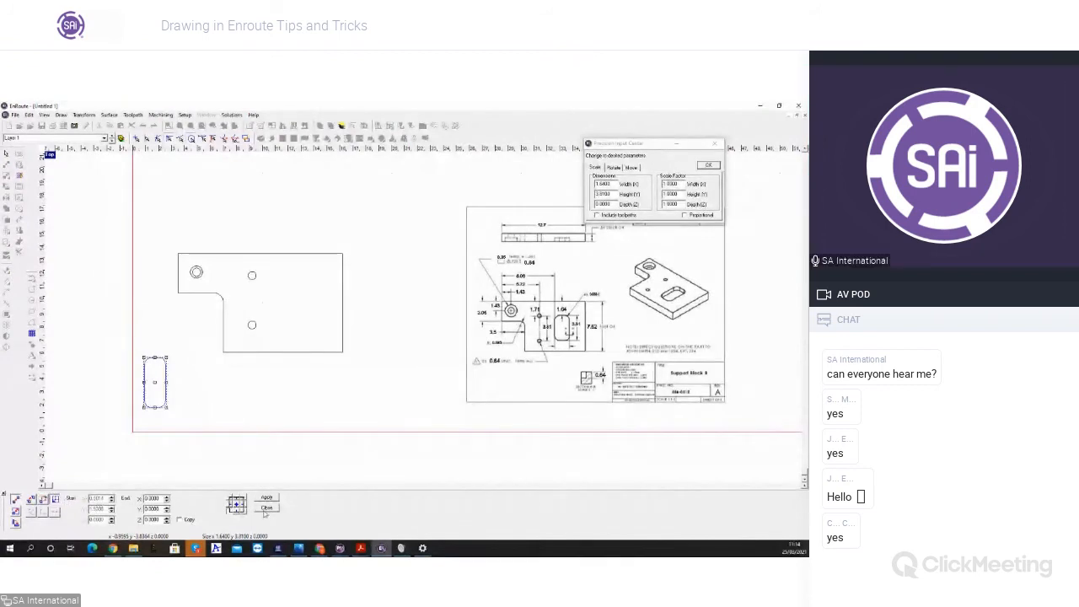
left_click(229, 497)
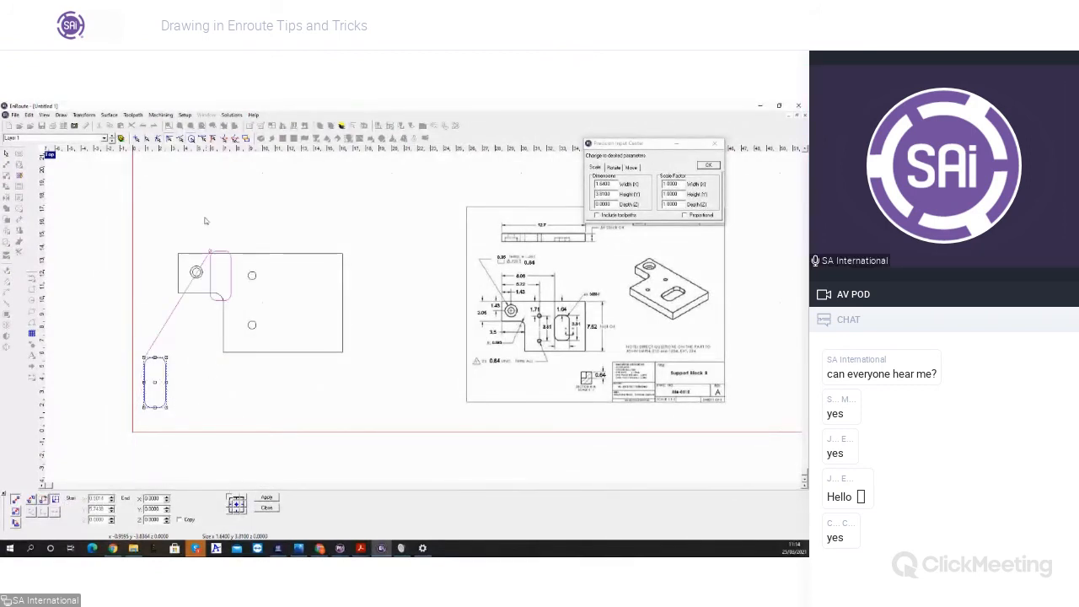
left_click(177, 251)
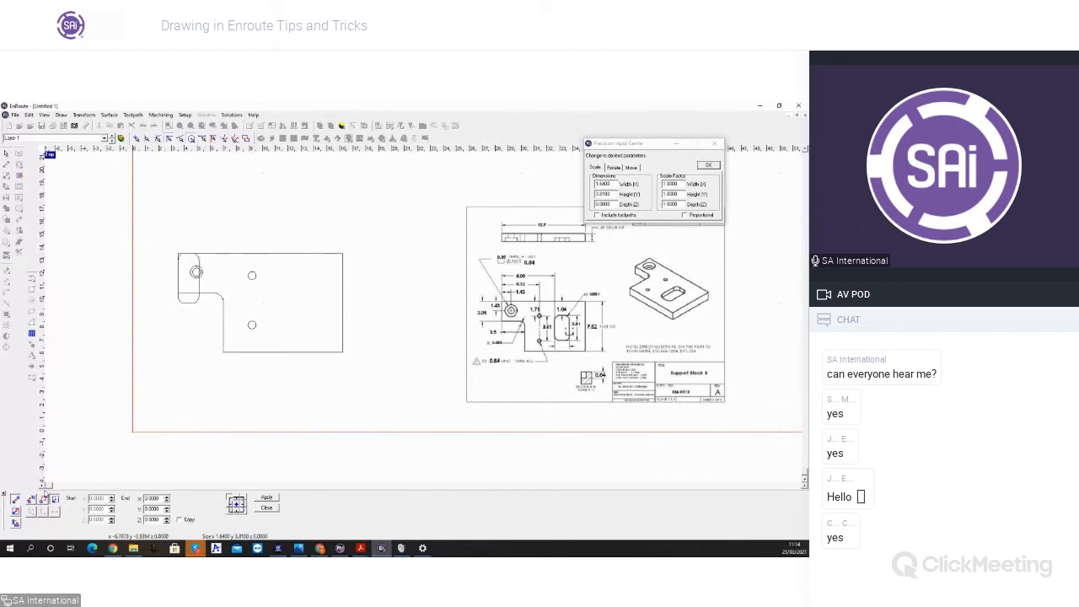
Step: Move the slot from the plate's upper-left corner by the reference drawing's horizontal offset in X and -1.64 in Y
left_click(43, 498)
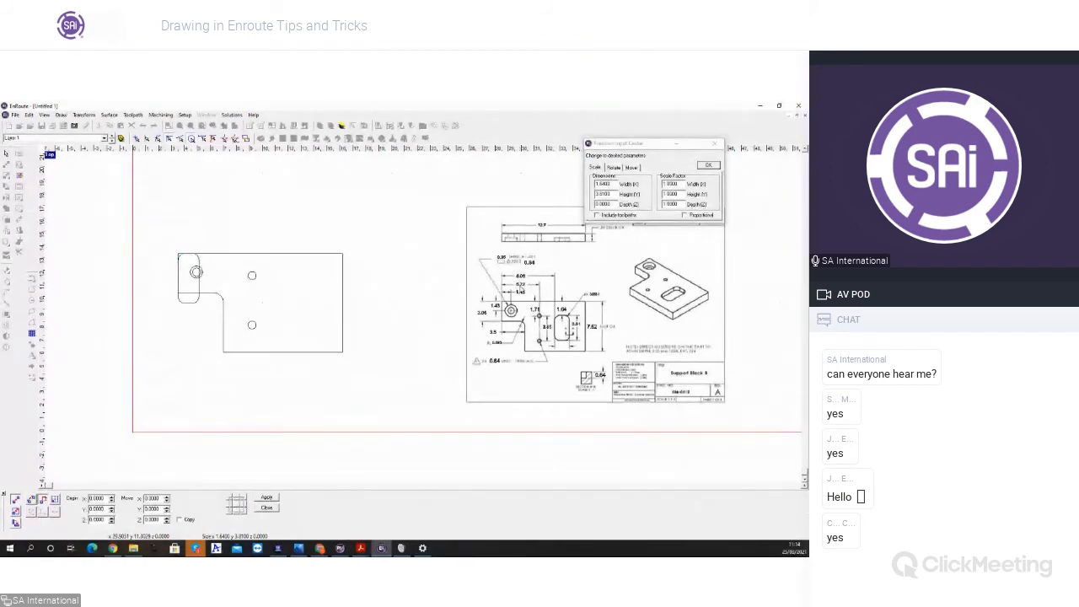
left_click(199, 260)
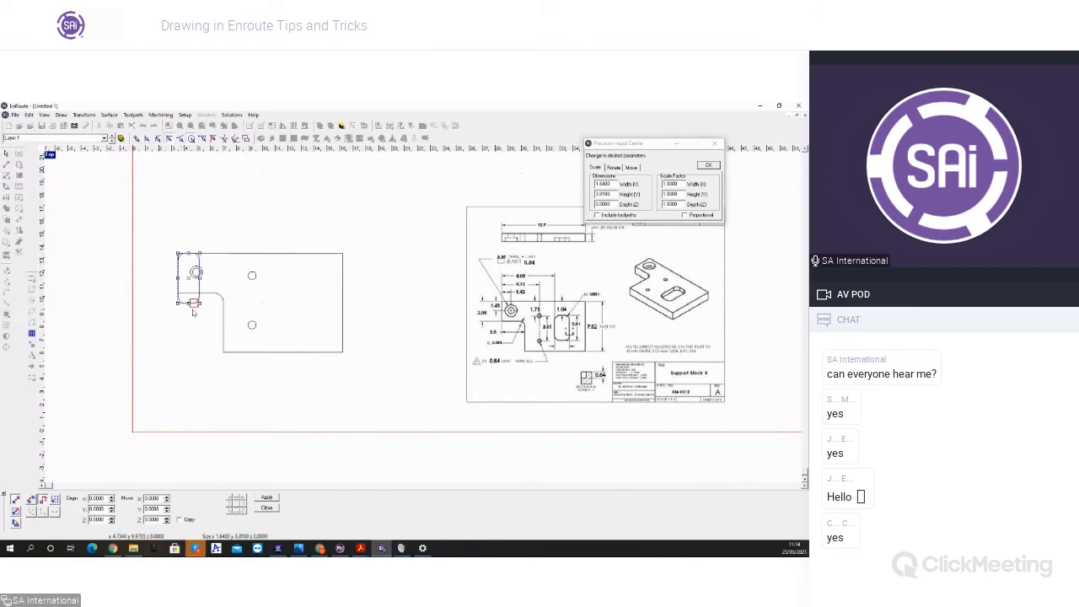
left_click_drag(177, 302, 89, 472)
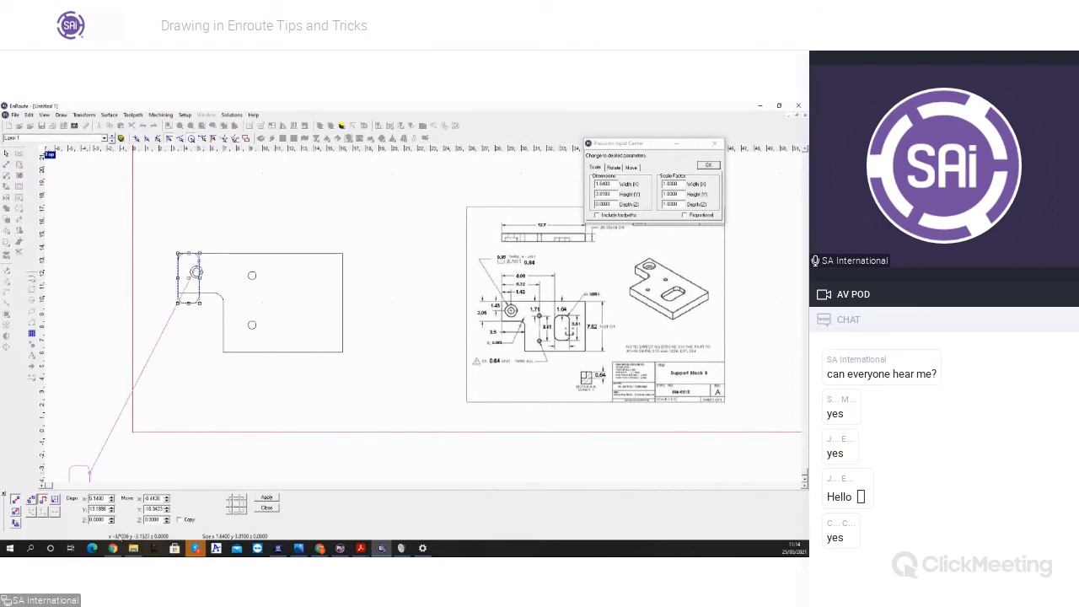
key("Tab")
type("0")
key("Tab")
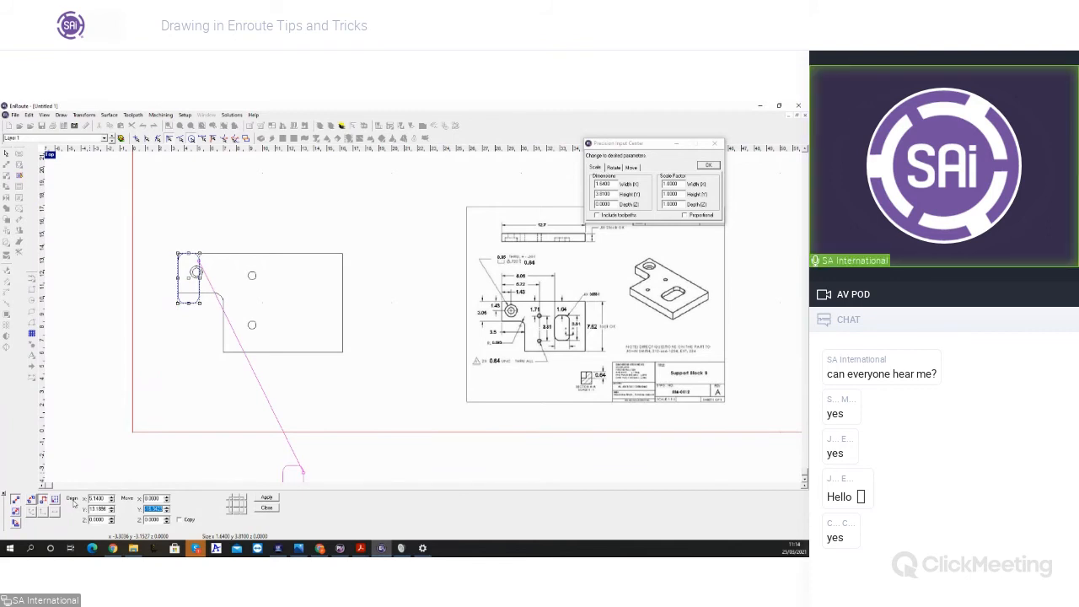
type("-1.64")
key("Tab")
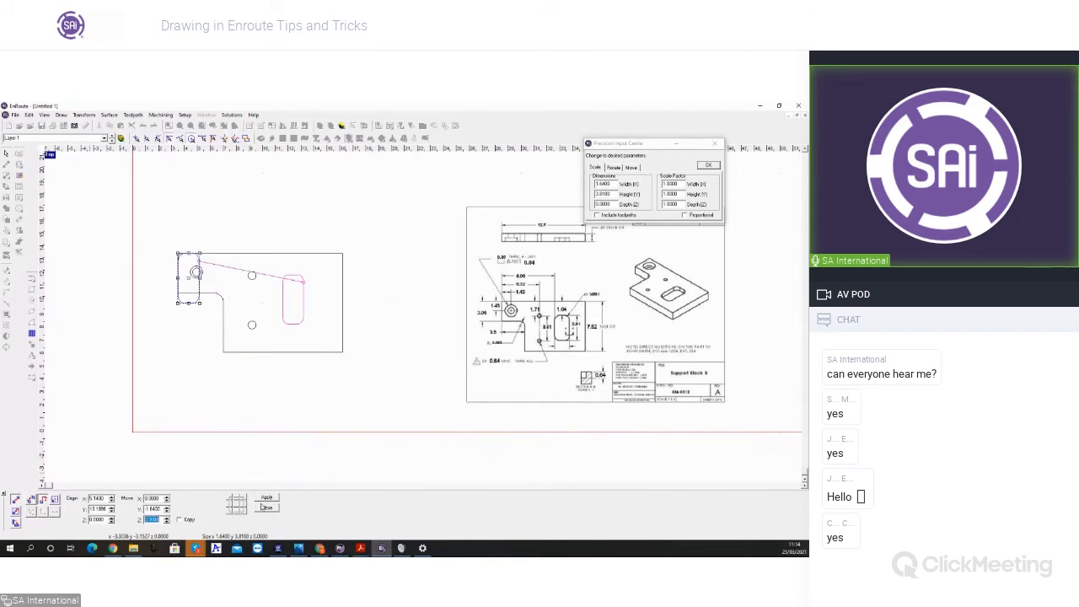
left_click(264, 499)
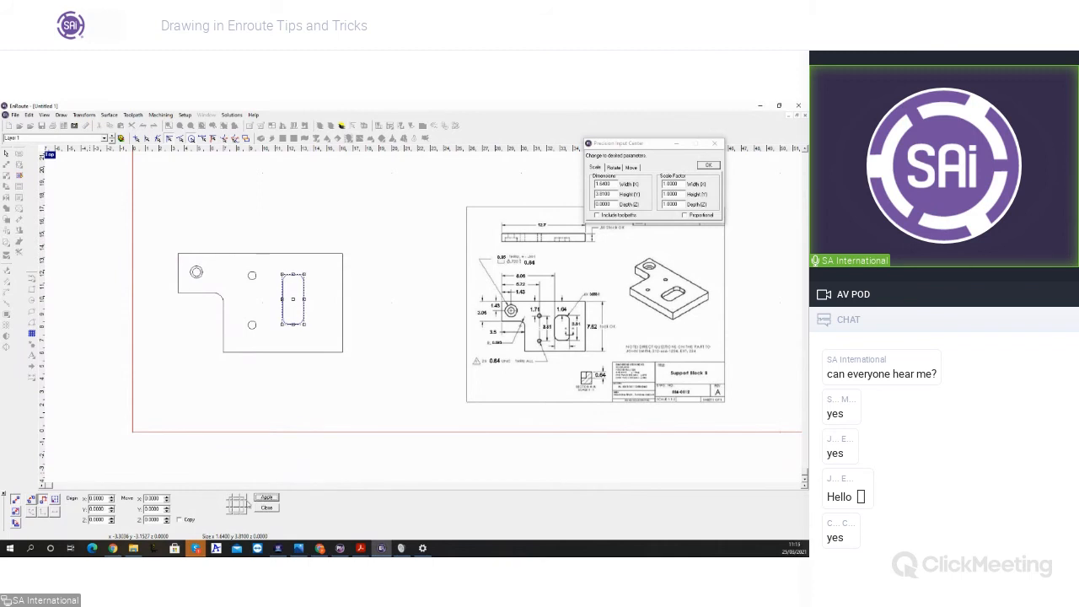
left_click(275, 508)
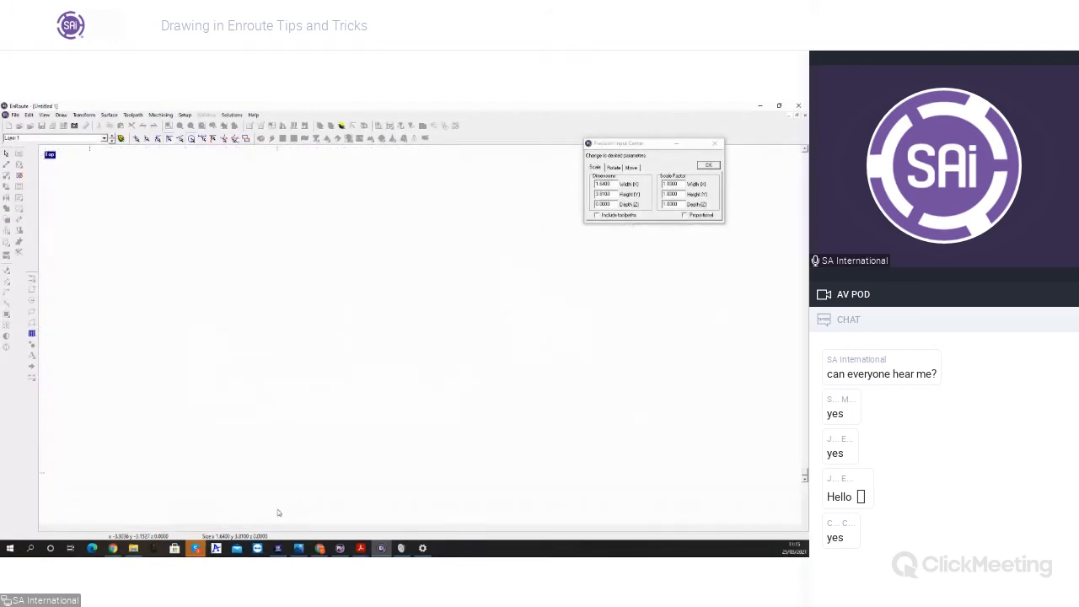
Step: Select the plate with all its holes and the slot, and align it to the work area's lower-left corner
left_click_drag(91, 208, 380, 438)
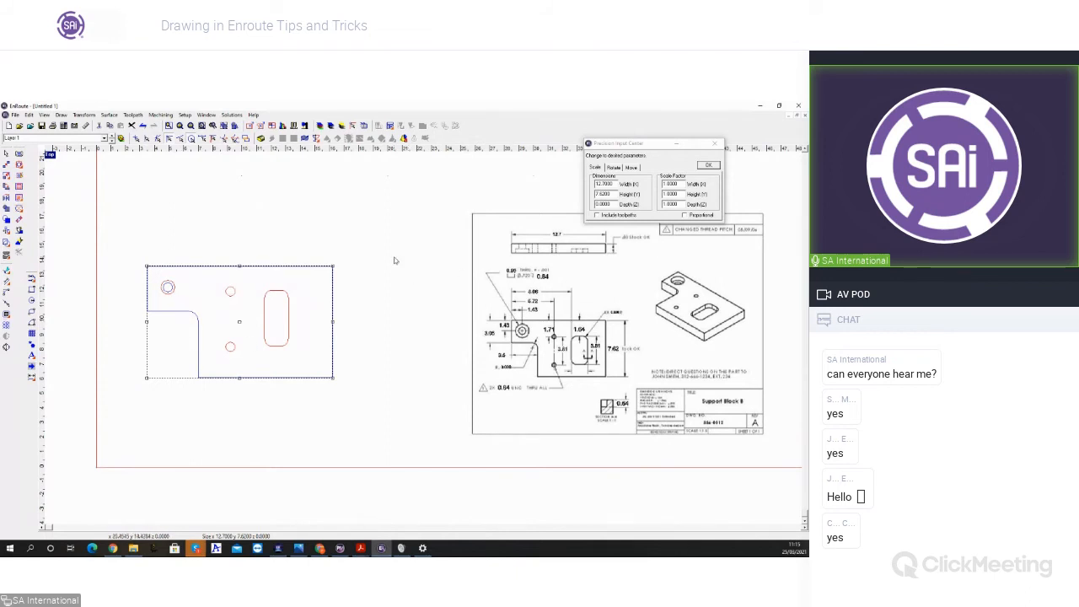
left_click(631, 167)
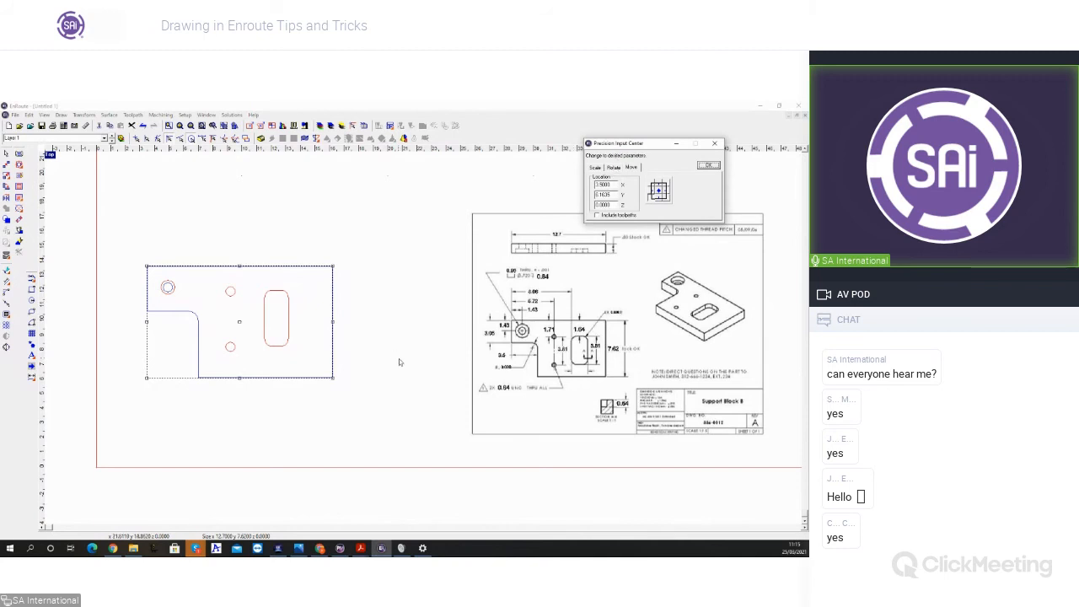
scroll(272, 489, "down", 5)
scroll(193, 485, "down", 2)
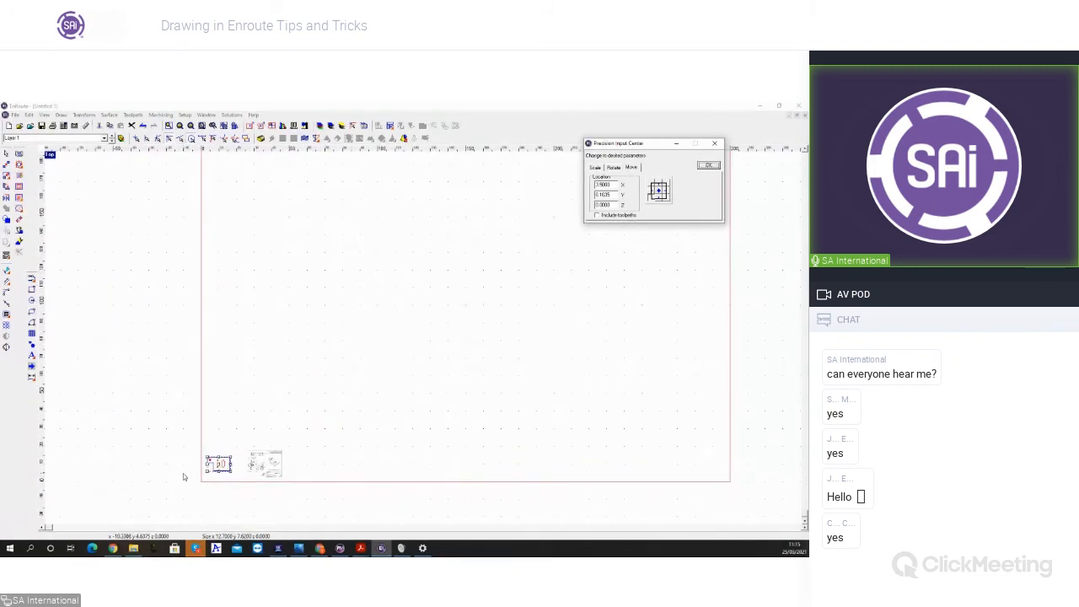
left_click(216, 511)
left_click_drag(179, 442, 236, 496)
key("Home")
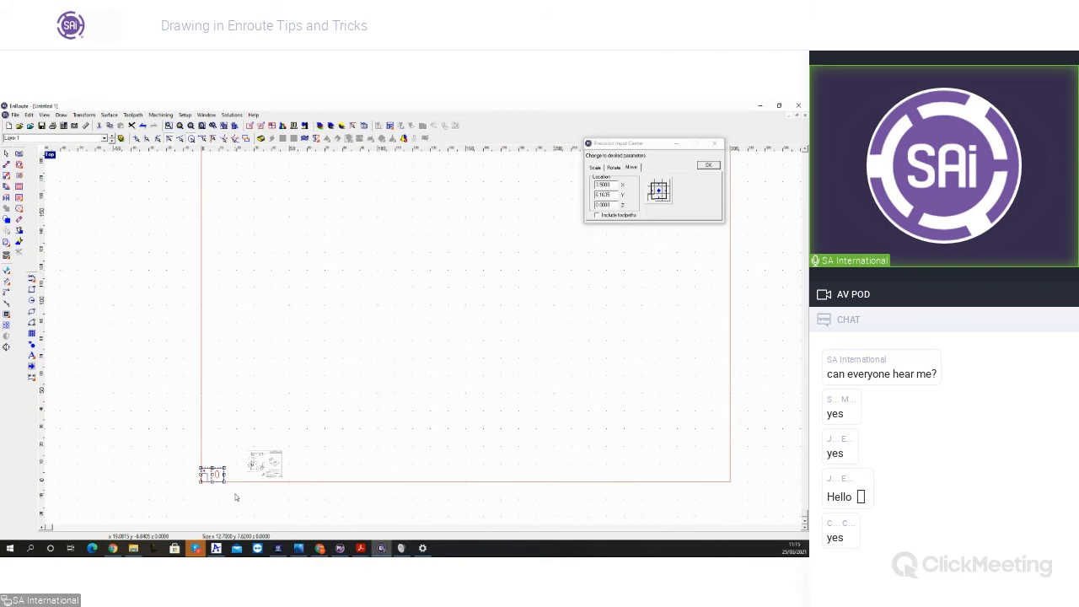
Step: Cycle the selected part through the work area's edges and corners, finishing at the lower-left corner
scroll(245, 497, "down", 3)
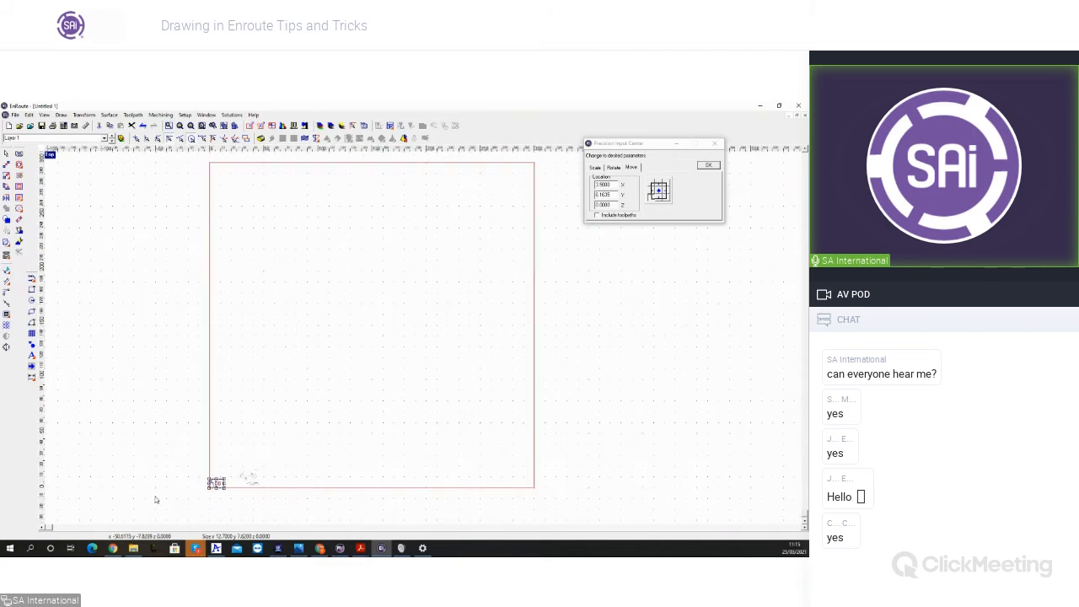
key("4")
key("7")
key("9")
key("8")
key("9")
key("6")
key("3")
key("2")
key("1")
scroll(224, 497, "up", 3)
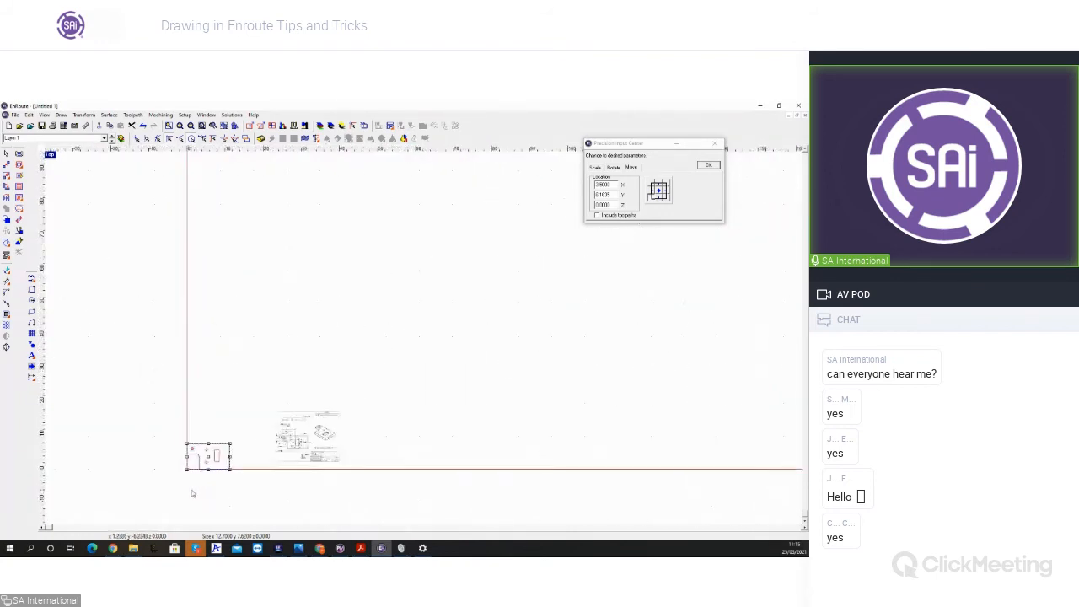
scroll(192, 493, "up", 1)
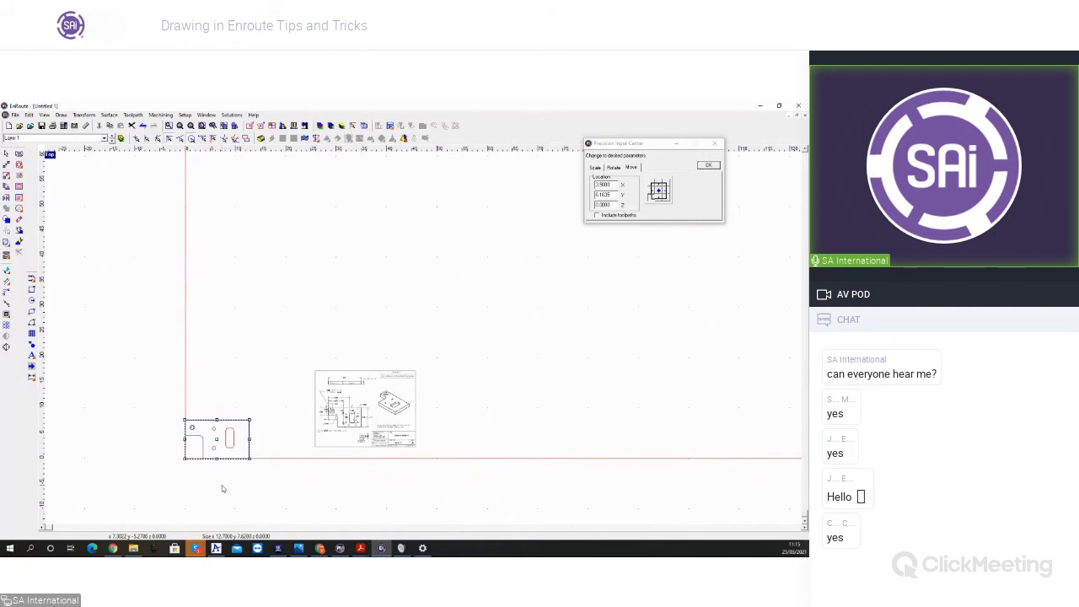
scroll(311, 469, "up", 2)
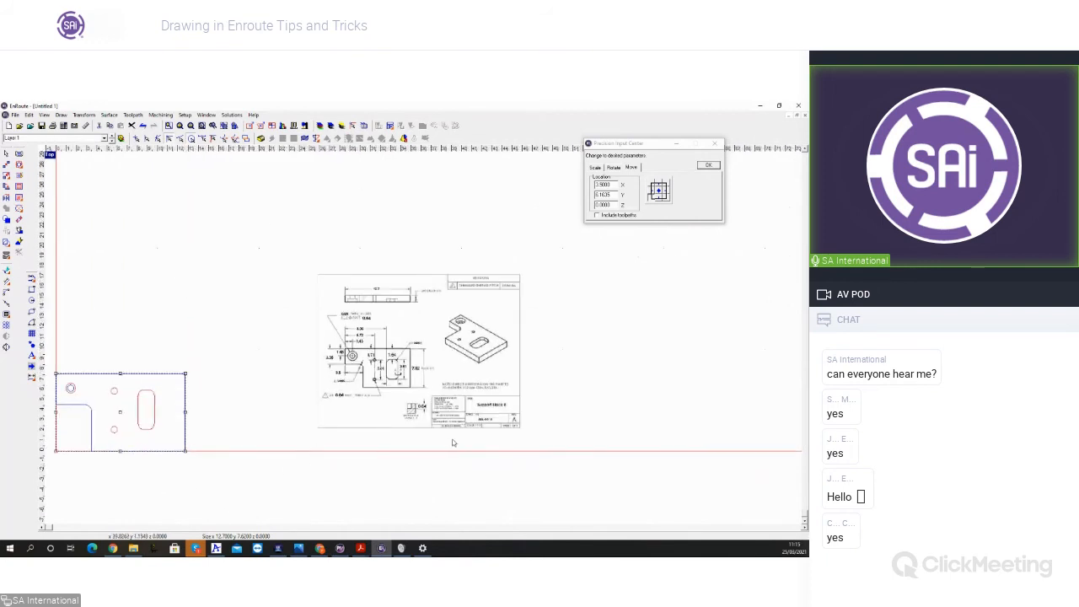
scroll(452, 443, "down", 1)
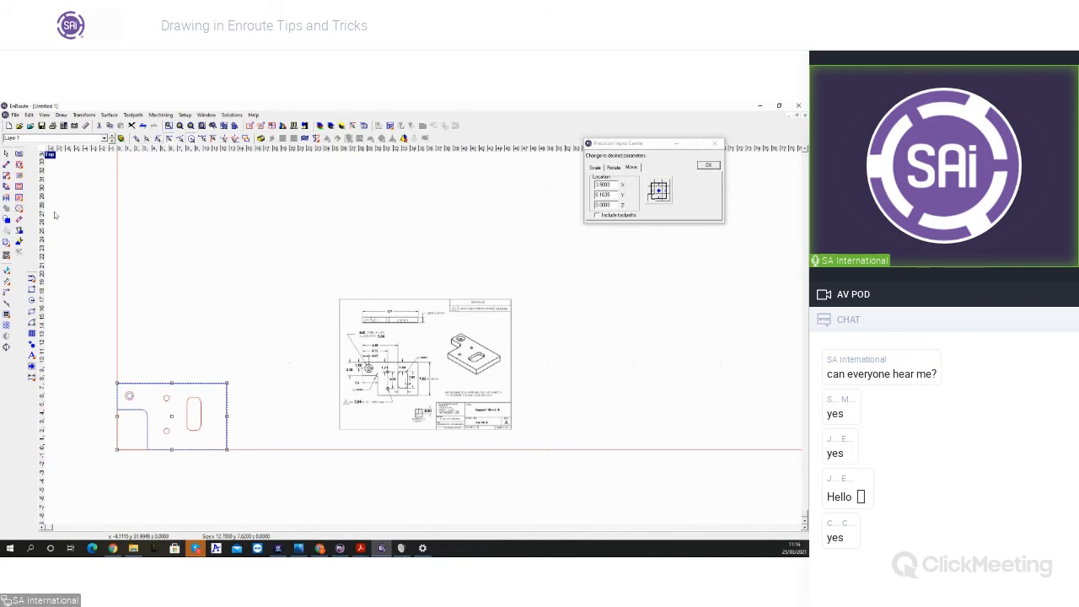
Step: Open the help movies for the Polyline, Snaps and Fillet tools in turn and close each one
right_click(34, 281)
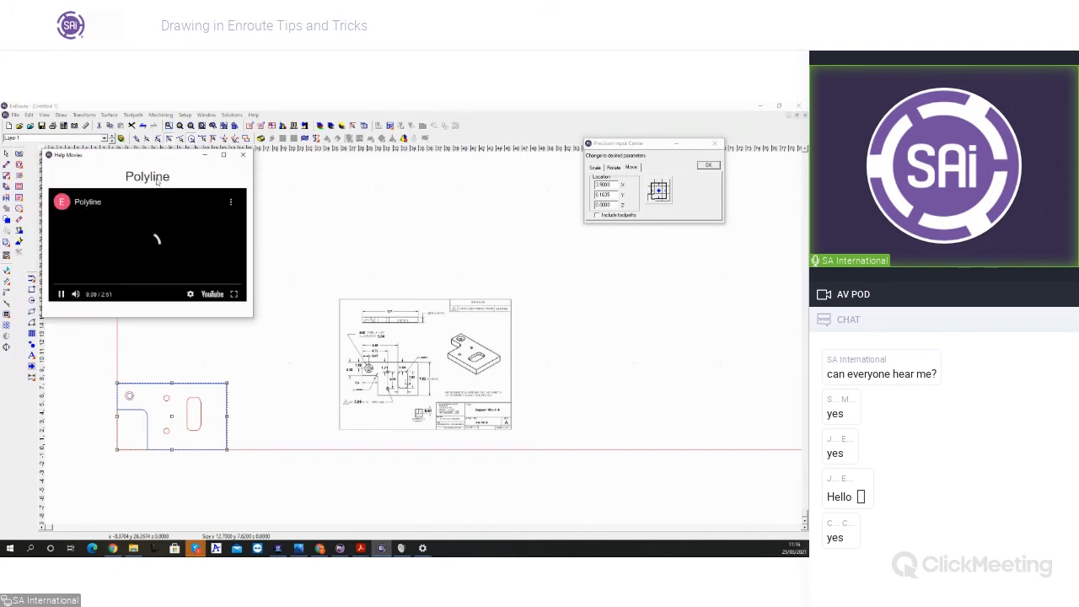
left_click_drag(132, 176, 172, 181)
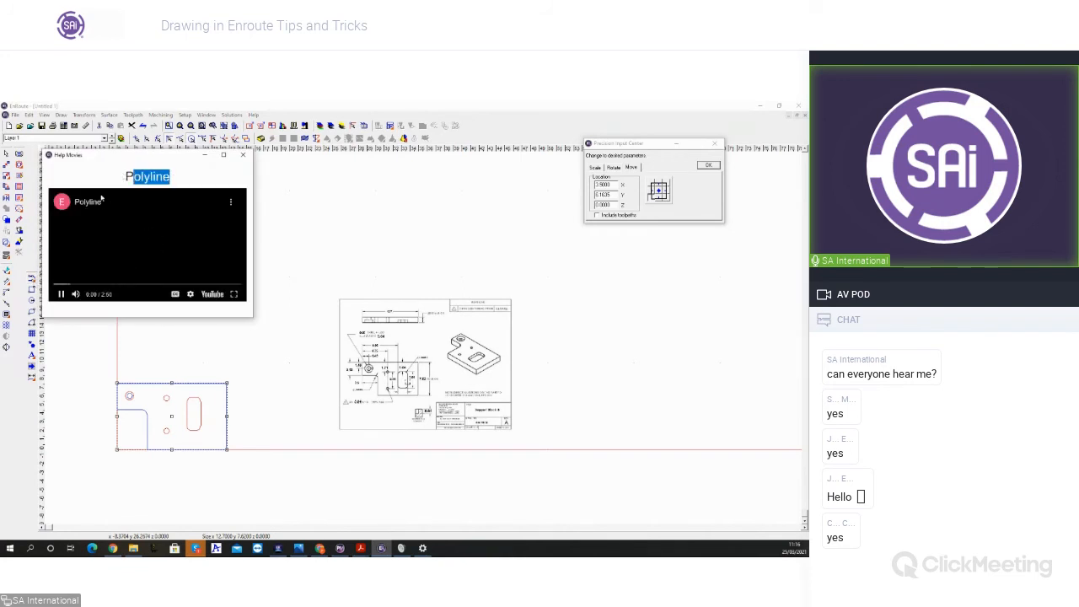
left_click(244, 156)
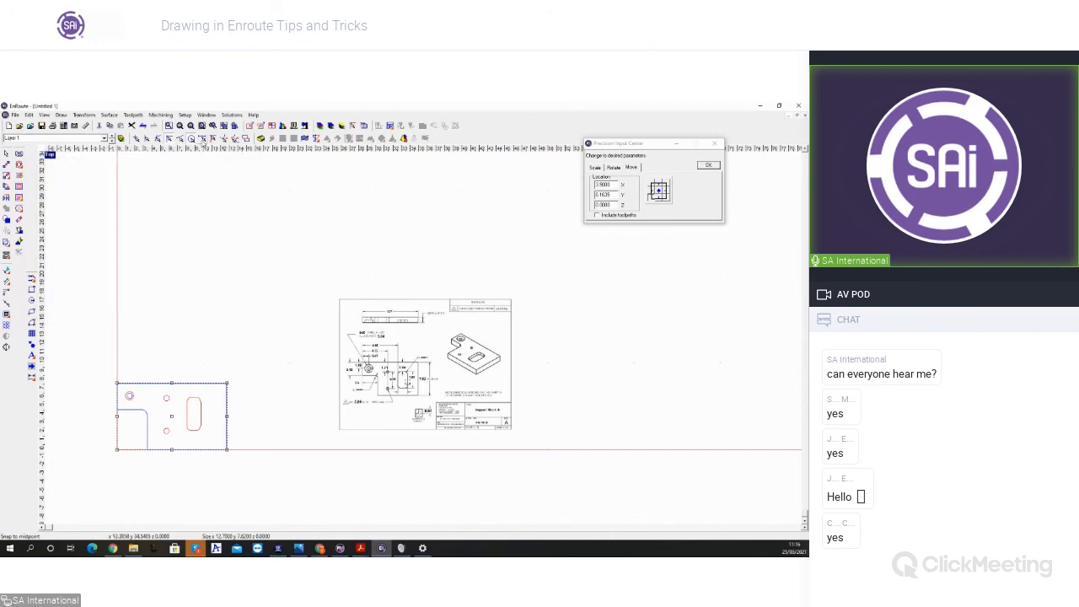
left_click(203, 141)
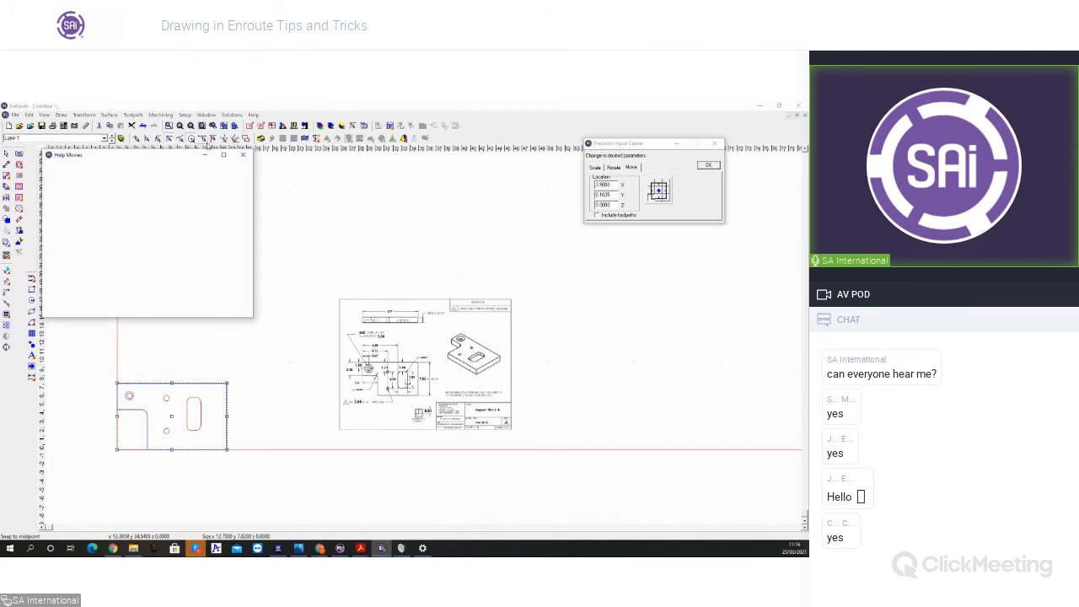
left_click(243, 155)
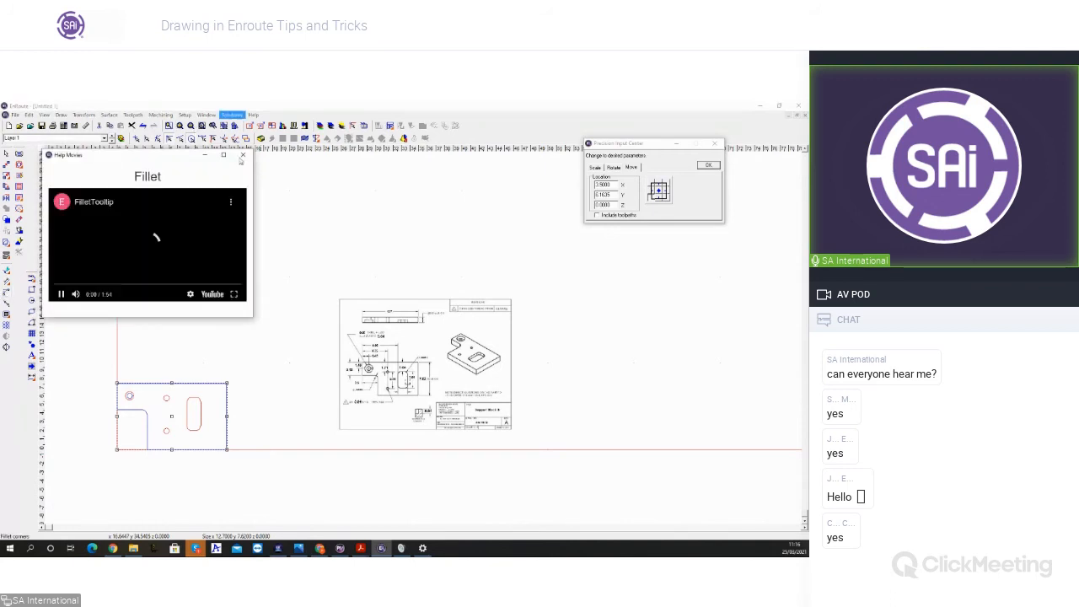
left_click(244, 155)
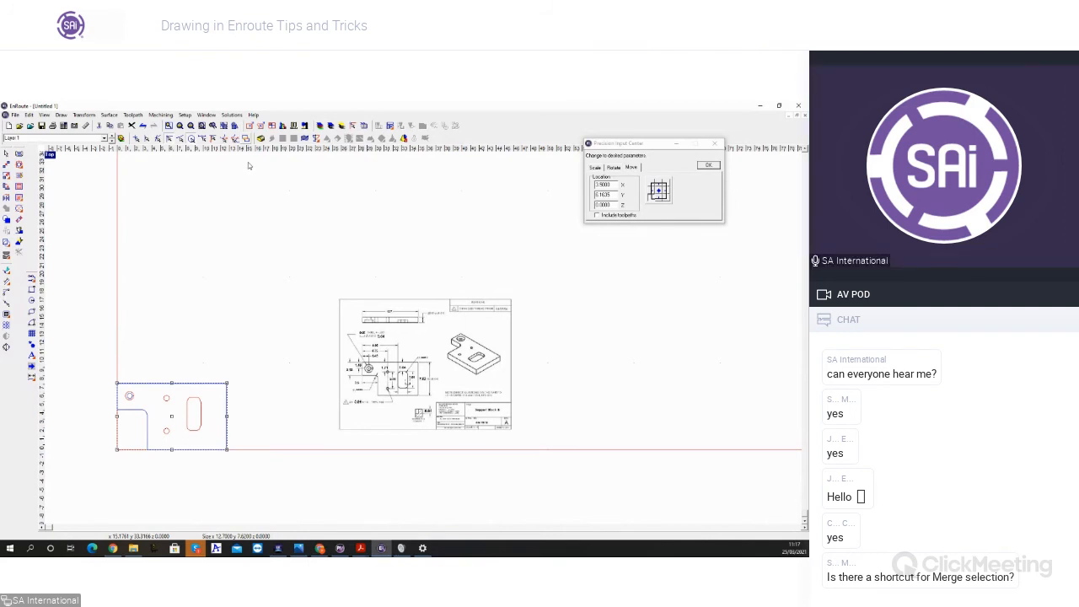
Step: Check the transform commands for a shortcut to Merge selection
left_click(84, 114)
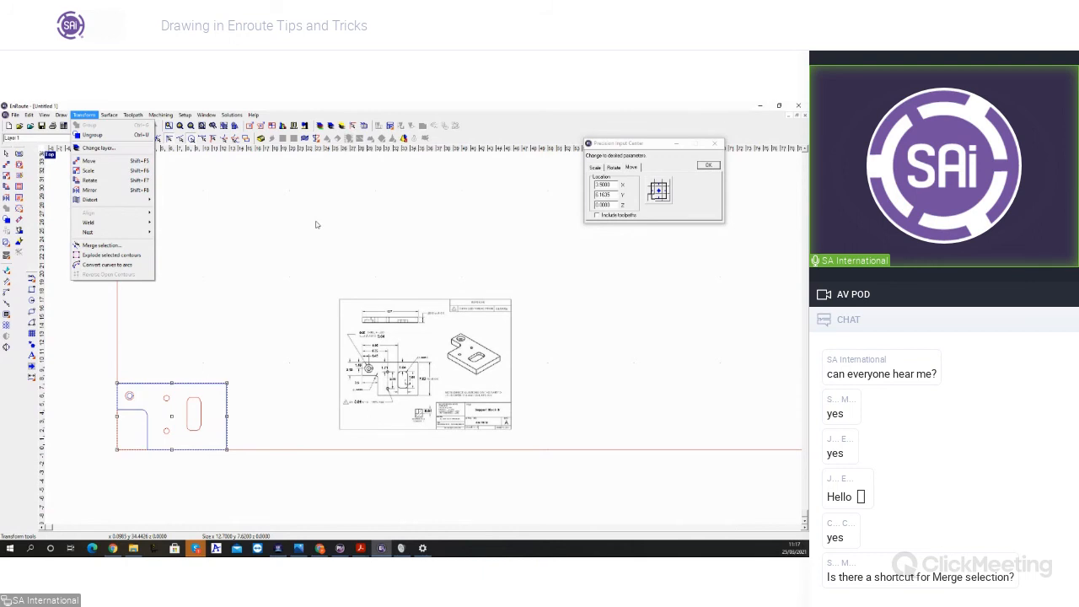
mouse_move(160, 116)
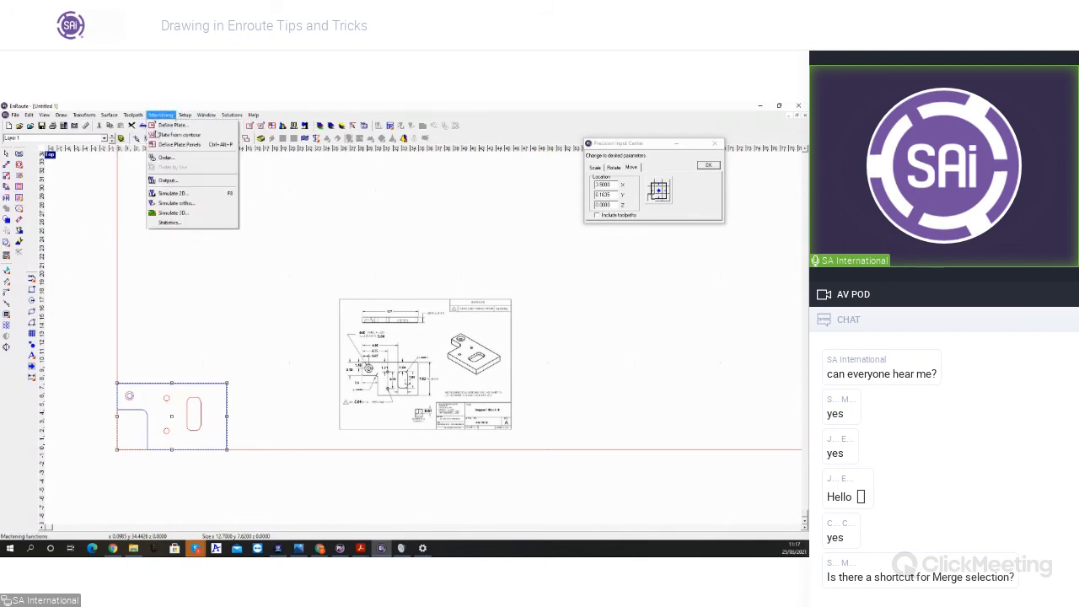
left_click(163, 352)
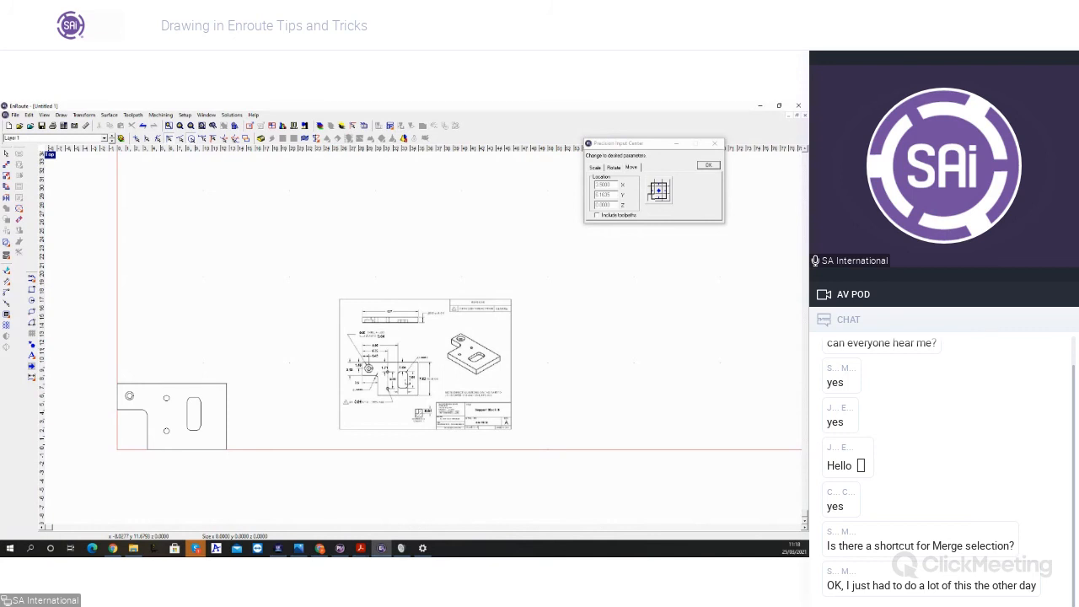
Step: Select the complete part, including its holes and slot, at the work area's lower-left corner
left_click_drag(116, 363, 238, 472)
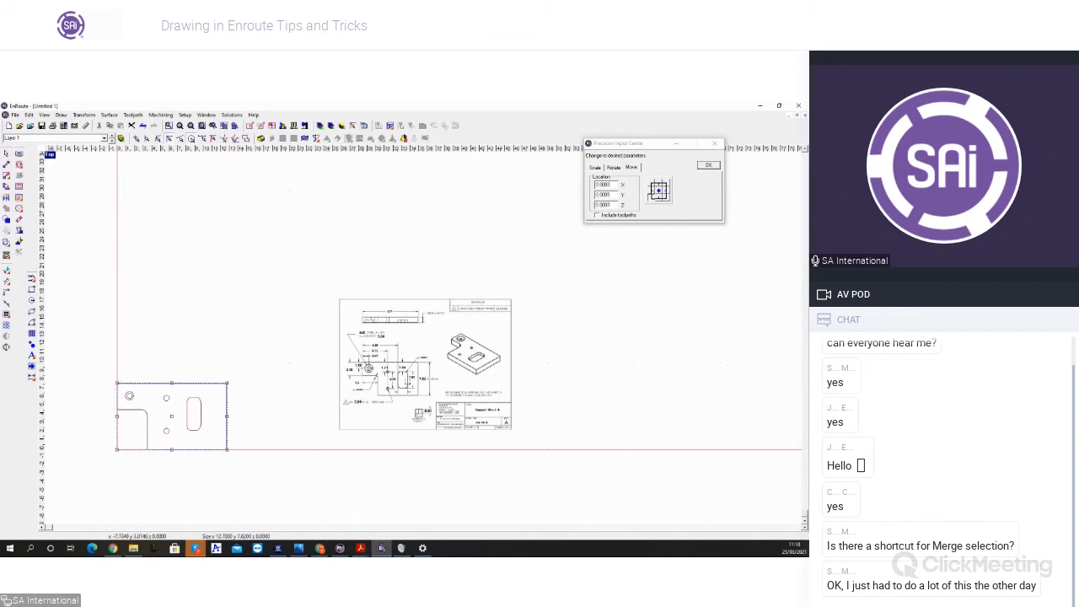